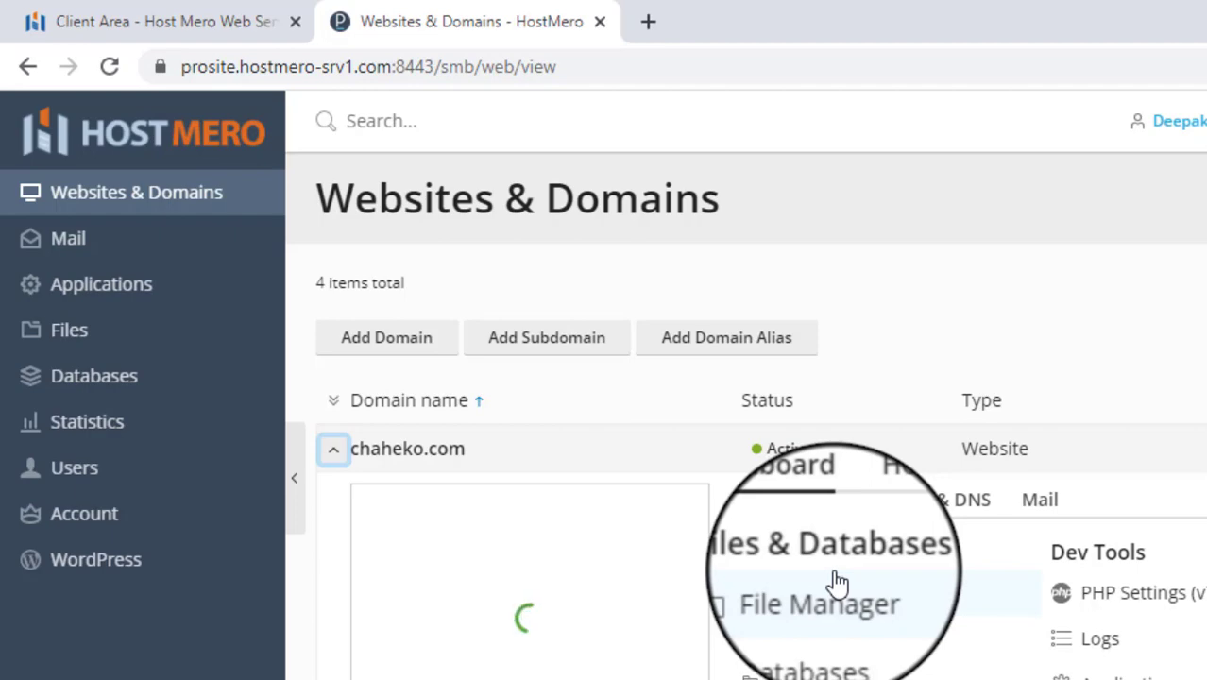
left_click(333, 449)
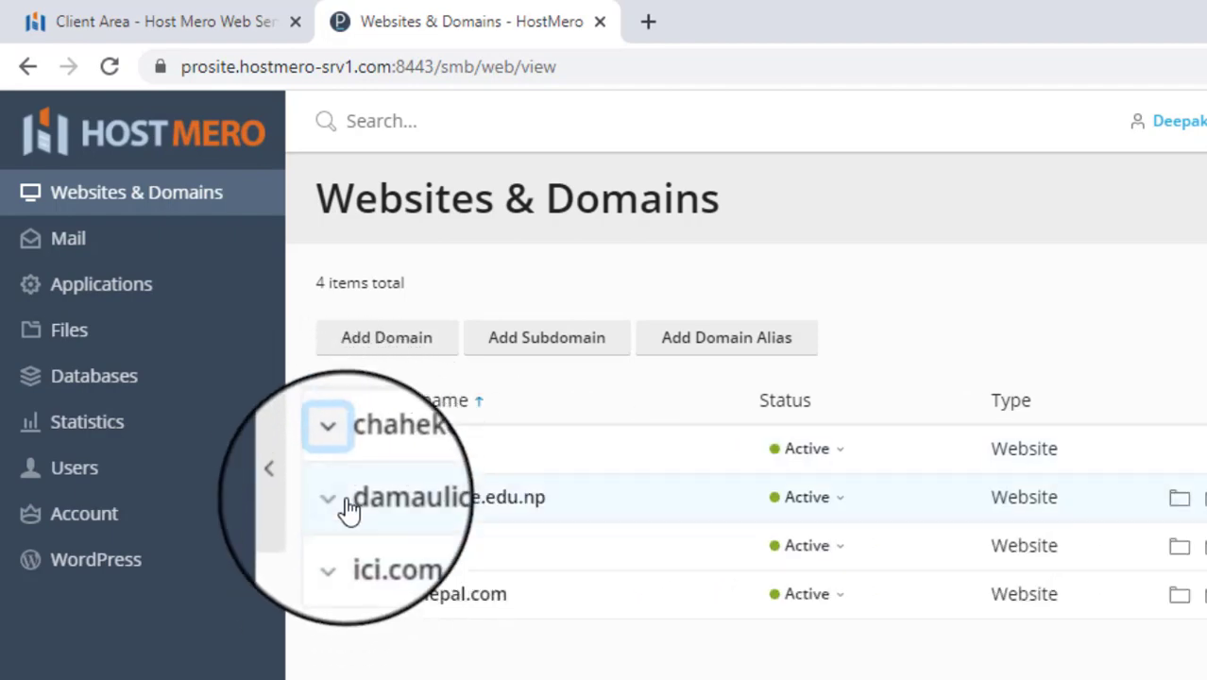
left_click(346, 503)
left_click(346, 503)
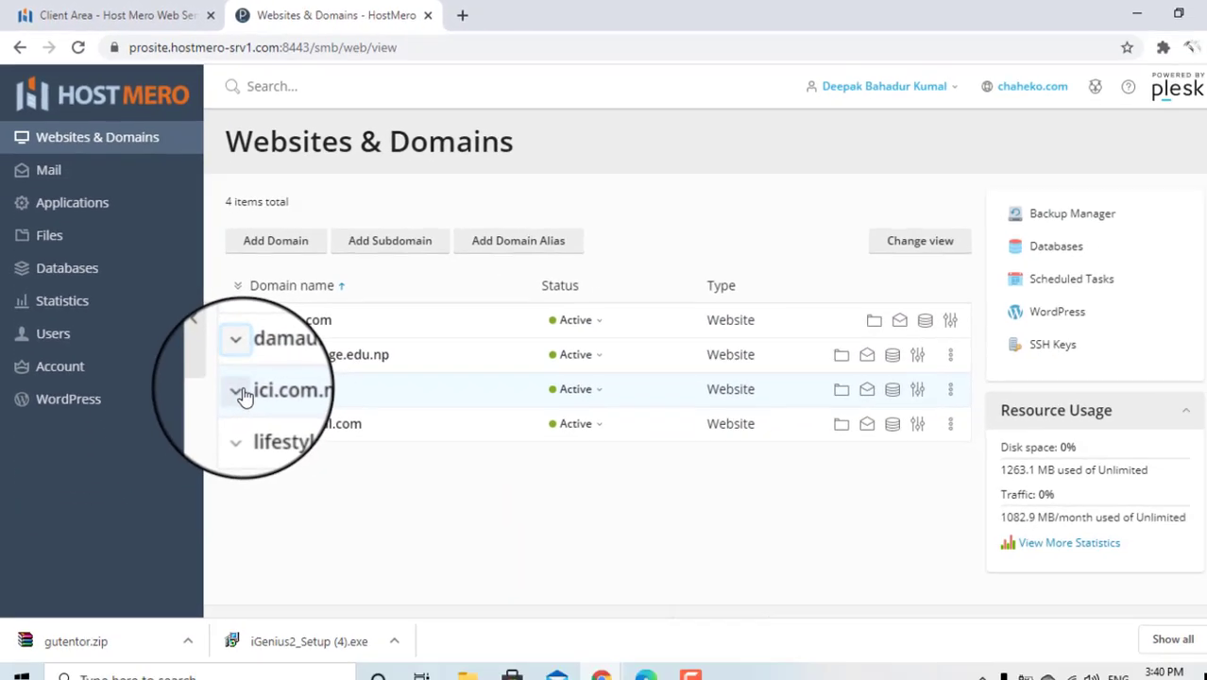
left_click(312, 507)
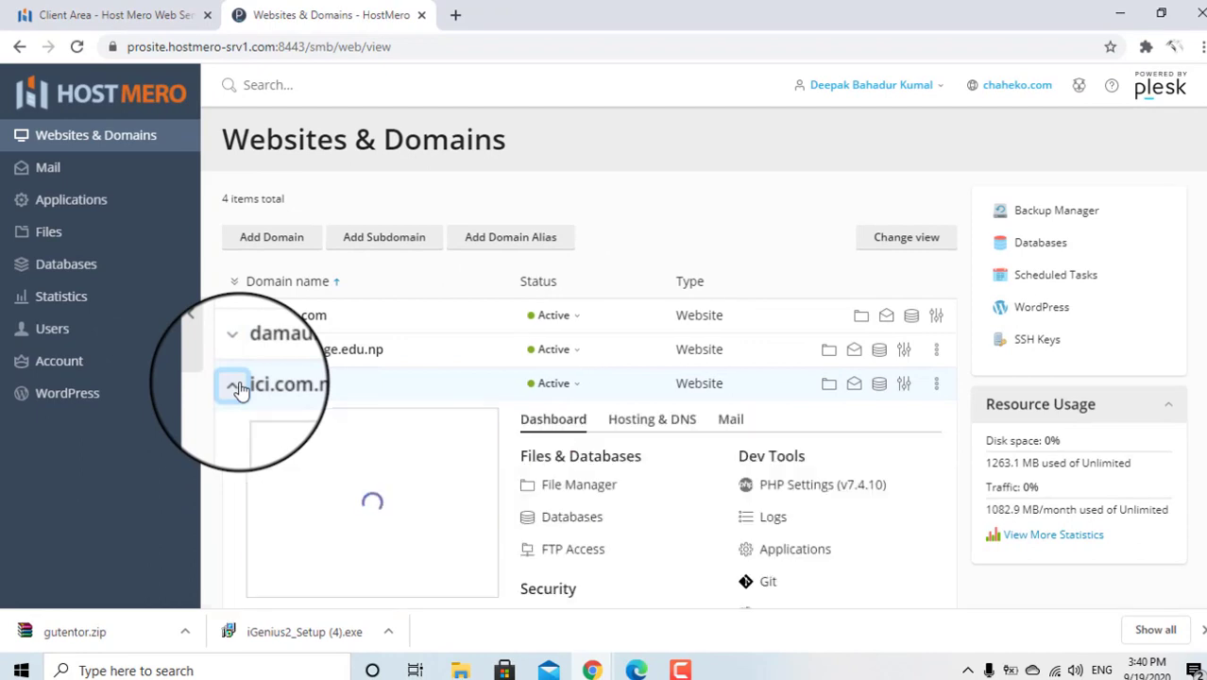
left_click(235, 387)
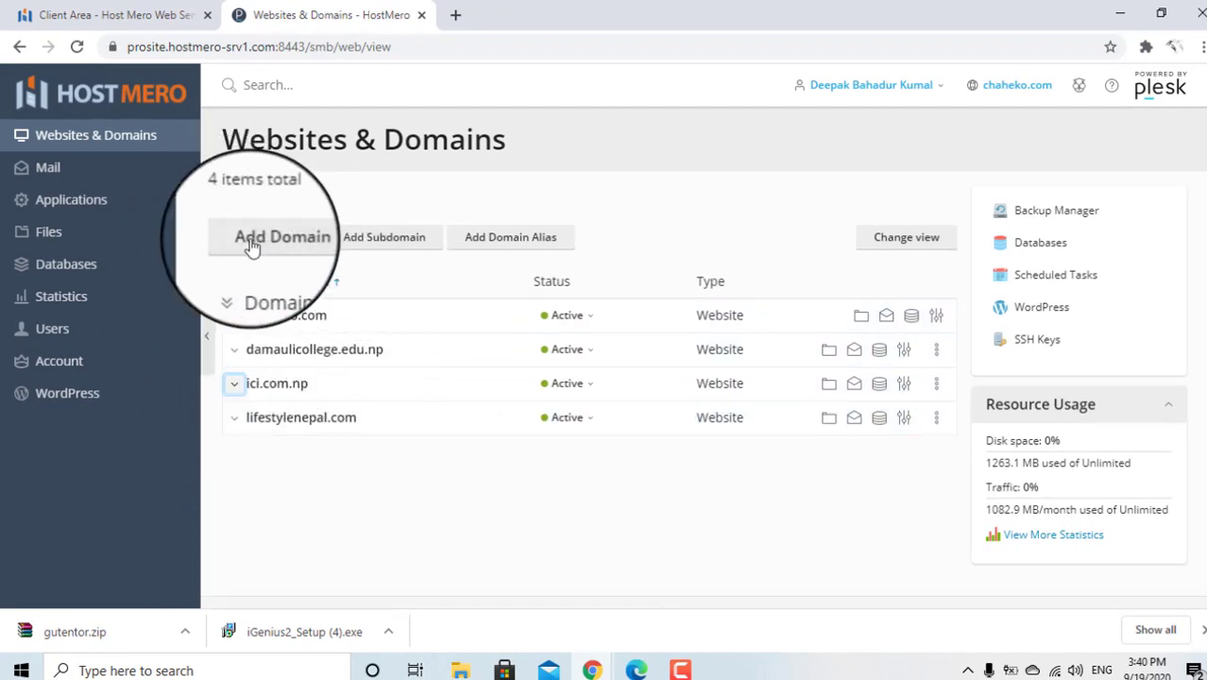
Step: Start adding a new domain and enter hamrodumre.com as its domain name
left_click(250, 244)
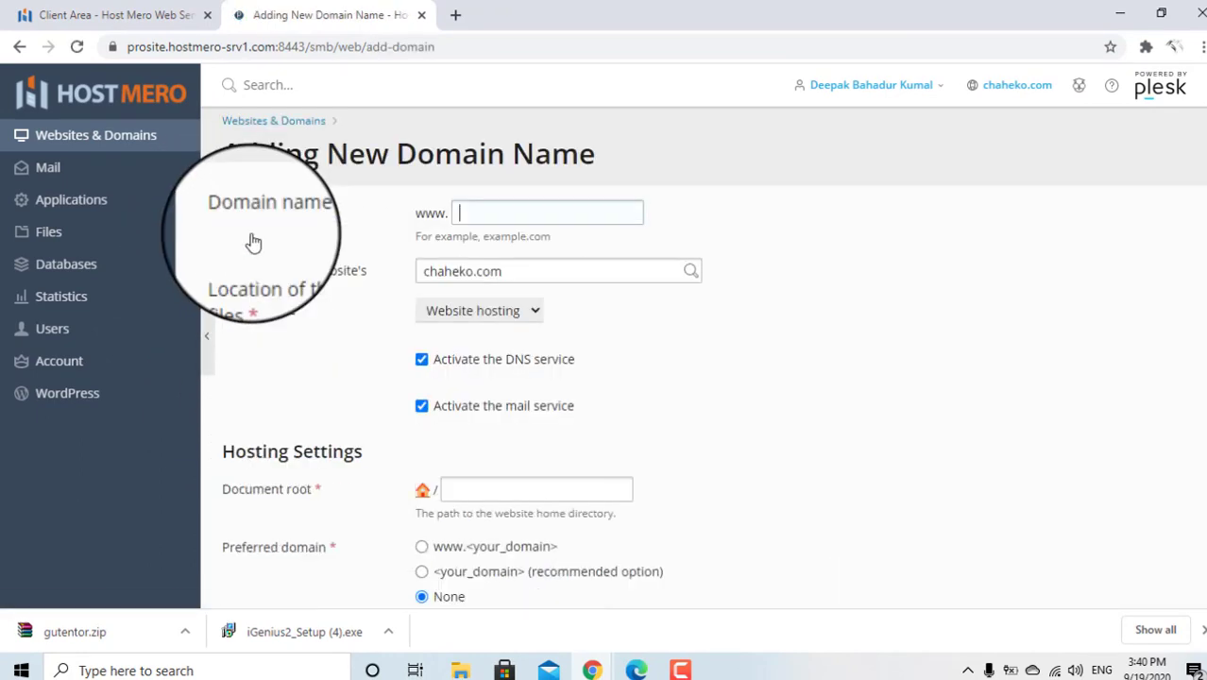
left_click(483, 216)
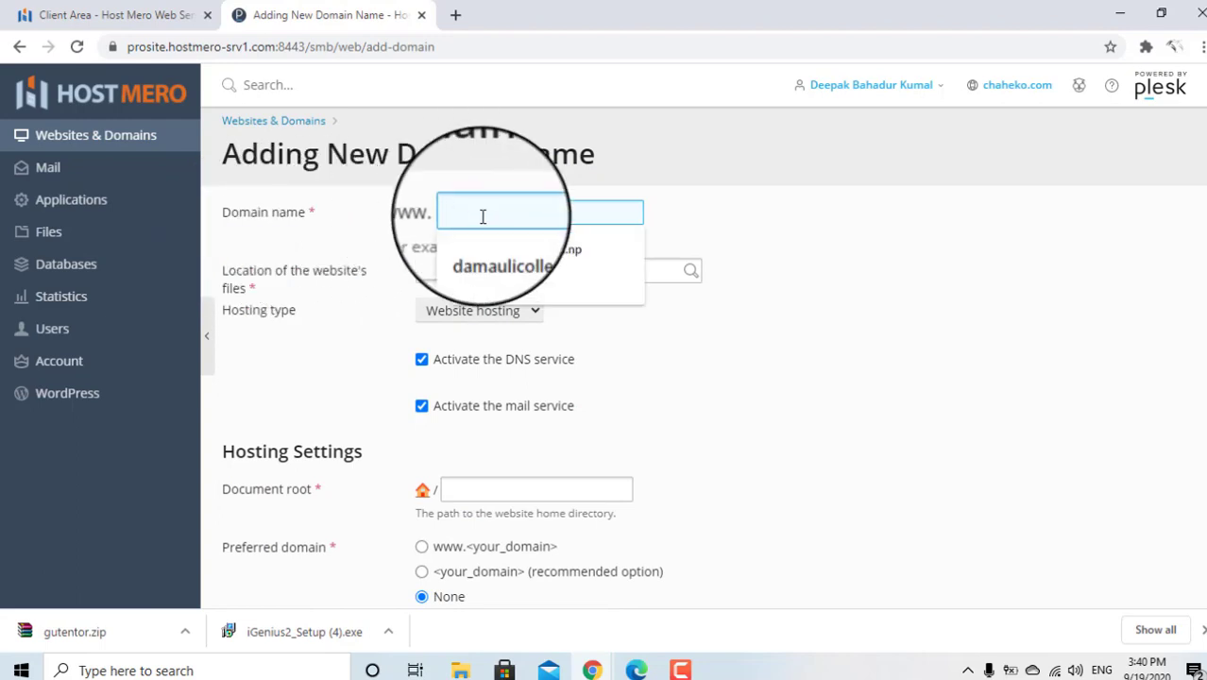
type("hamrodumre.com")
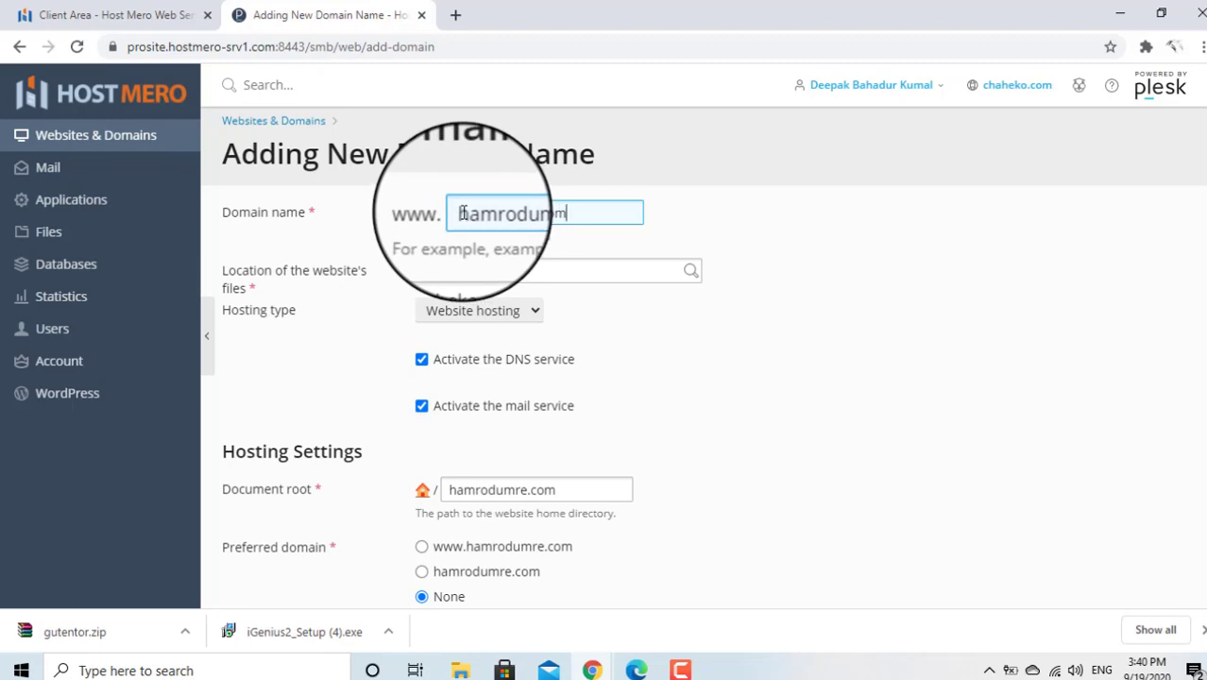
left_click_drag(461, 211, 631, 207)
left_click(695, 213)
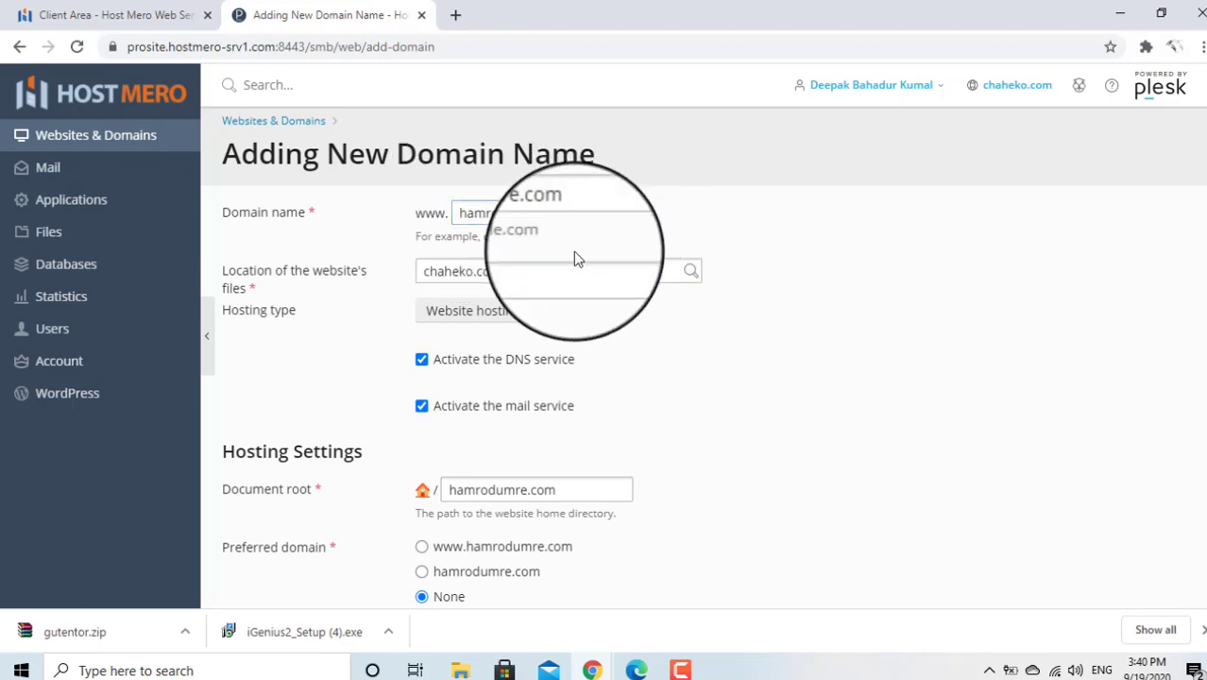
Step: Choose chaheko.com as the location of the website's files and Website hosting as the hosting type
left_click(521, 268)
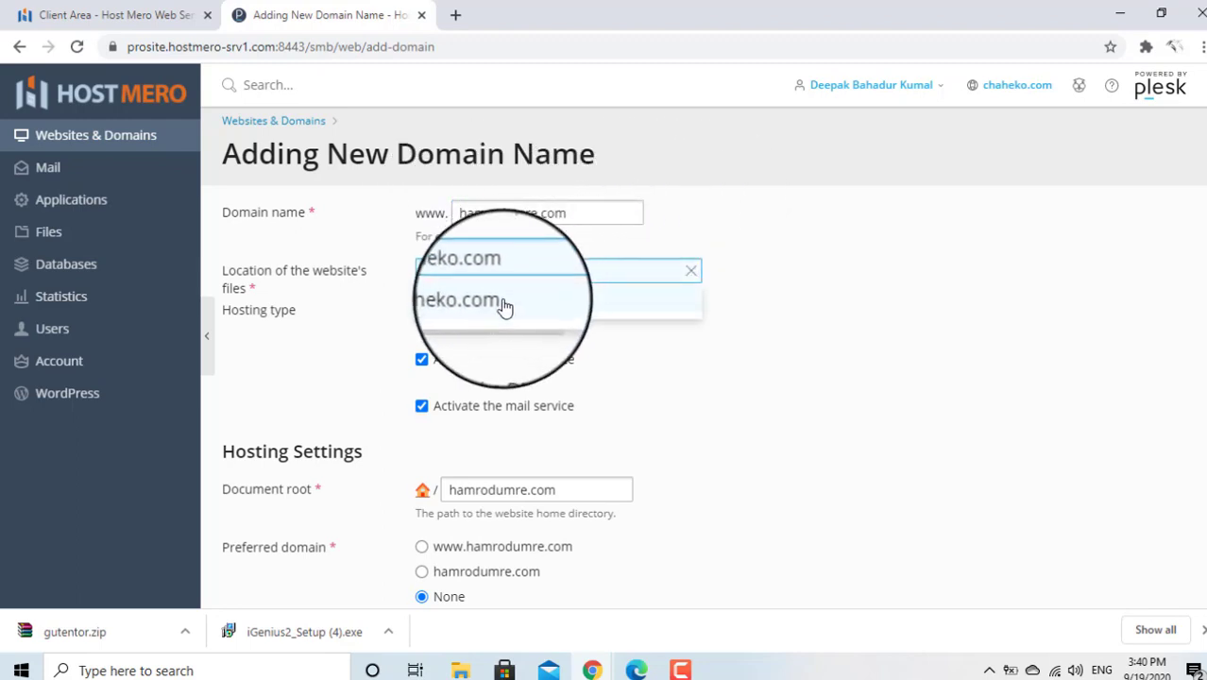
left_click(506, 298)
left_click(526, 307)
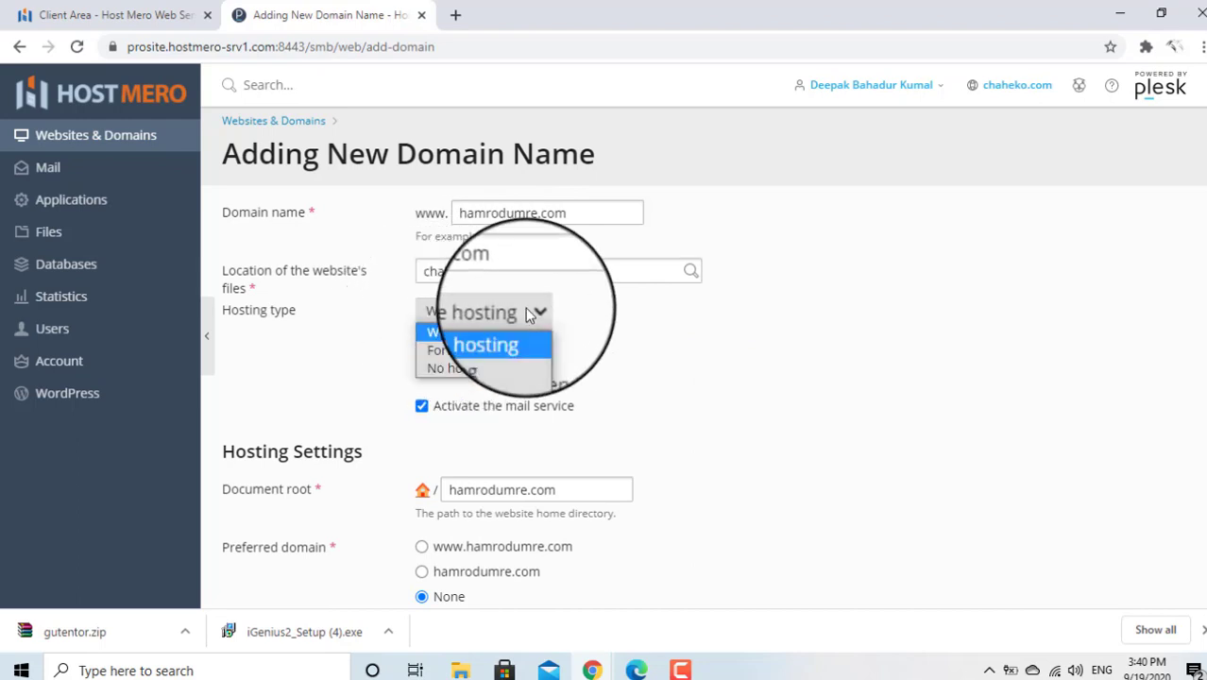
left_click(498, 335)
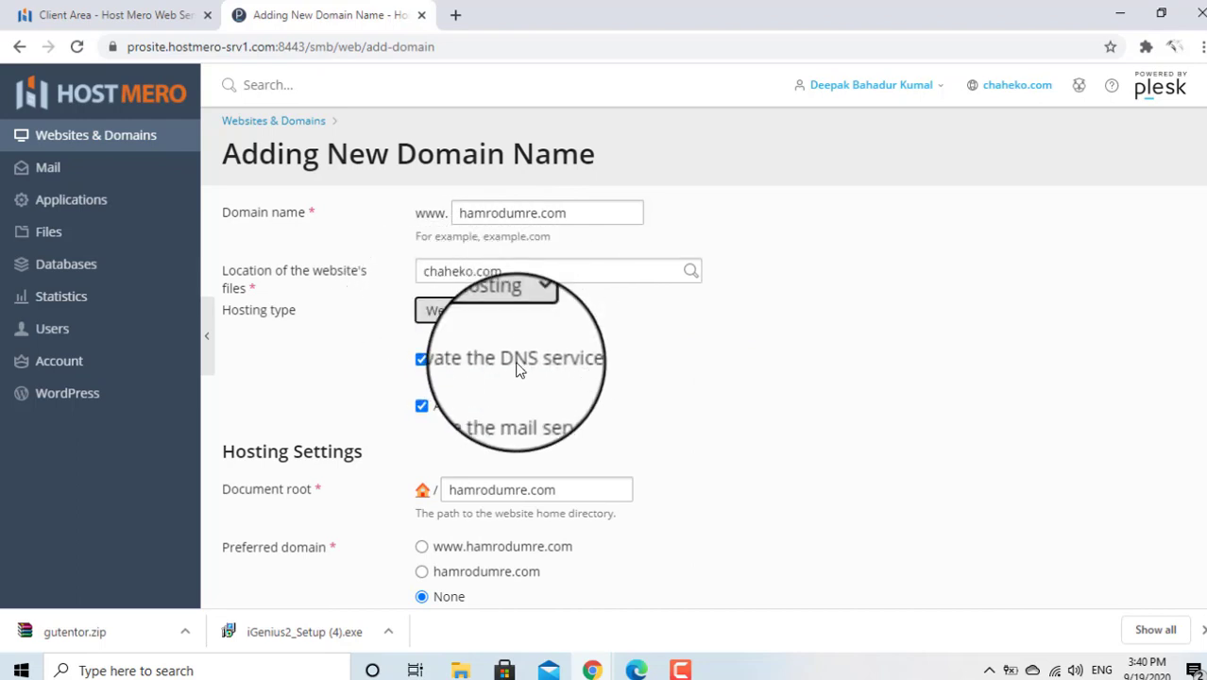
Step: Enable securing the new domain with Let's Encrypt and submit the form to create the domain
scroll(567, 401, "down", 3)
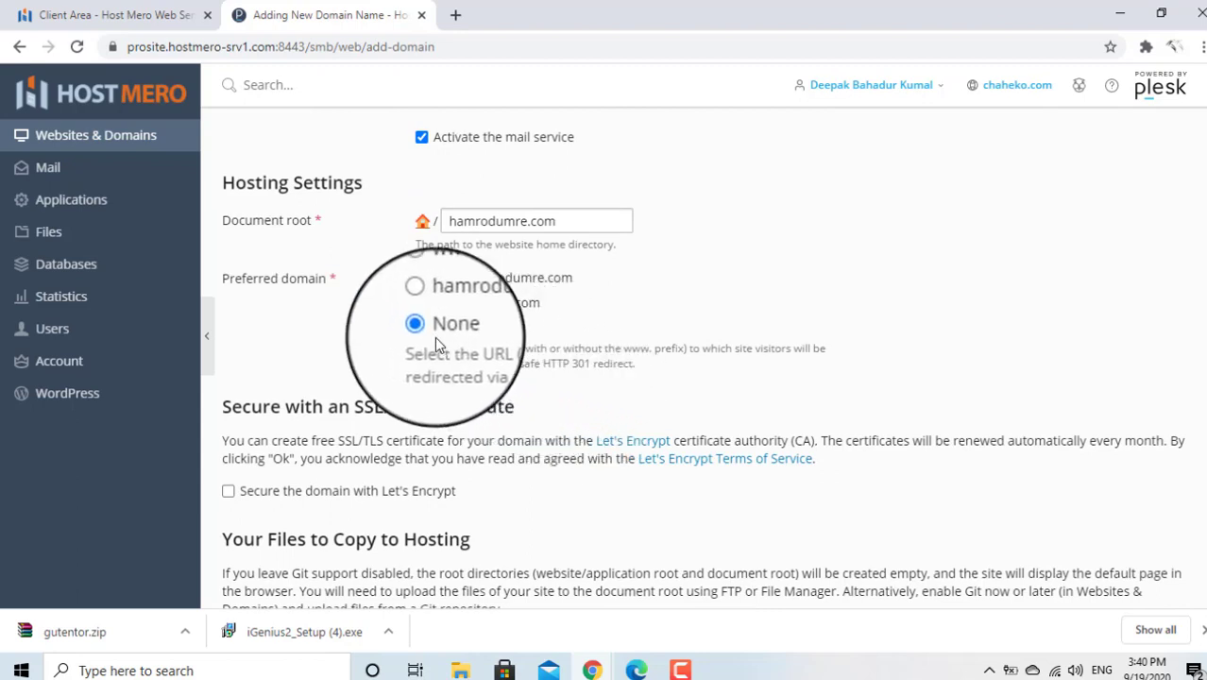
scroll(435, 336, "down", 2)
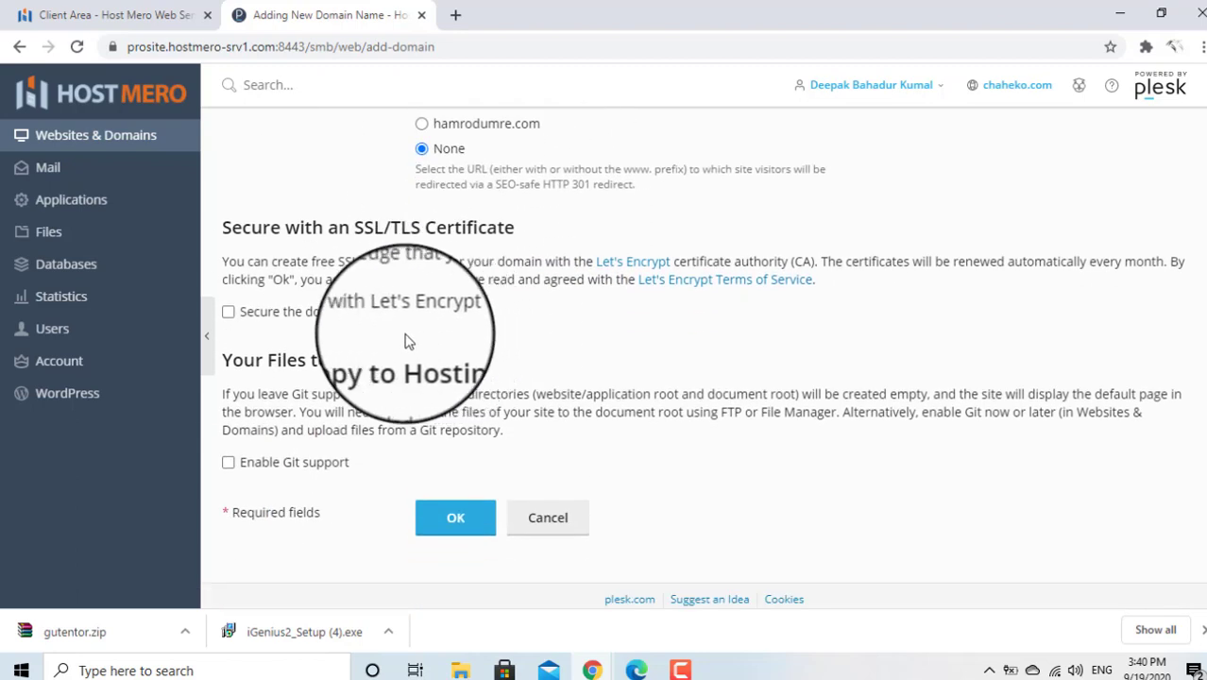
left_click(229, 312)
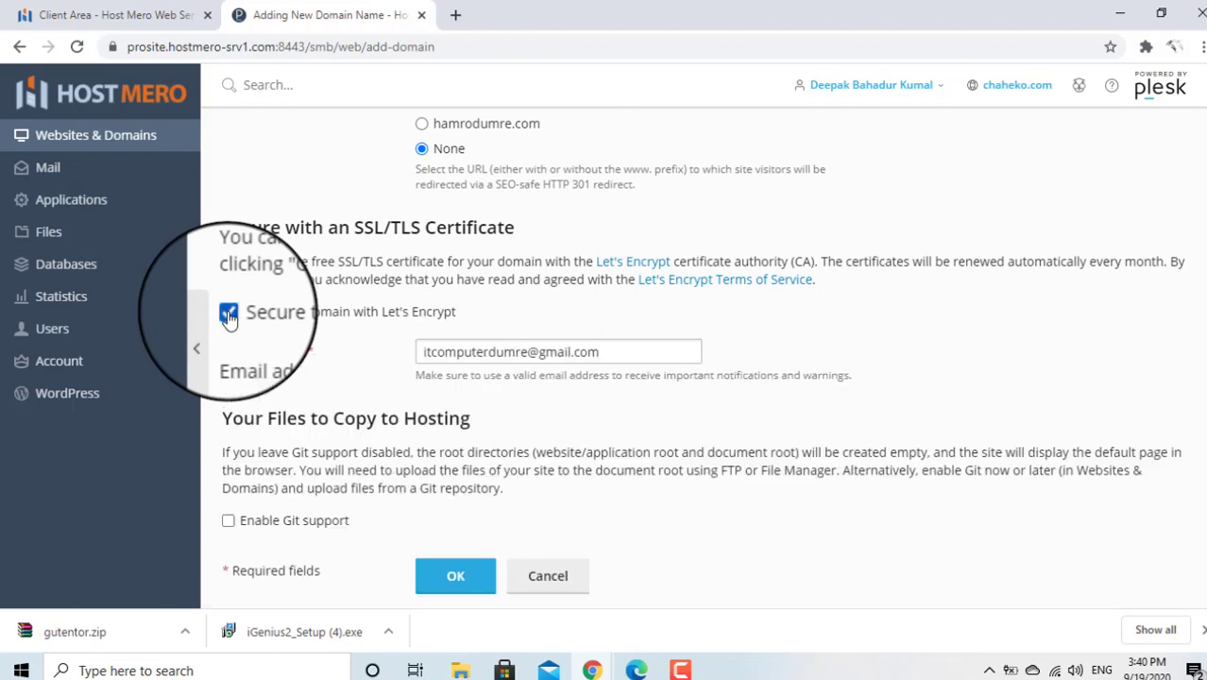
left_click(518, 352)
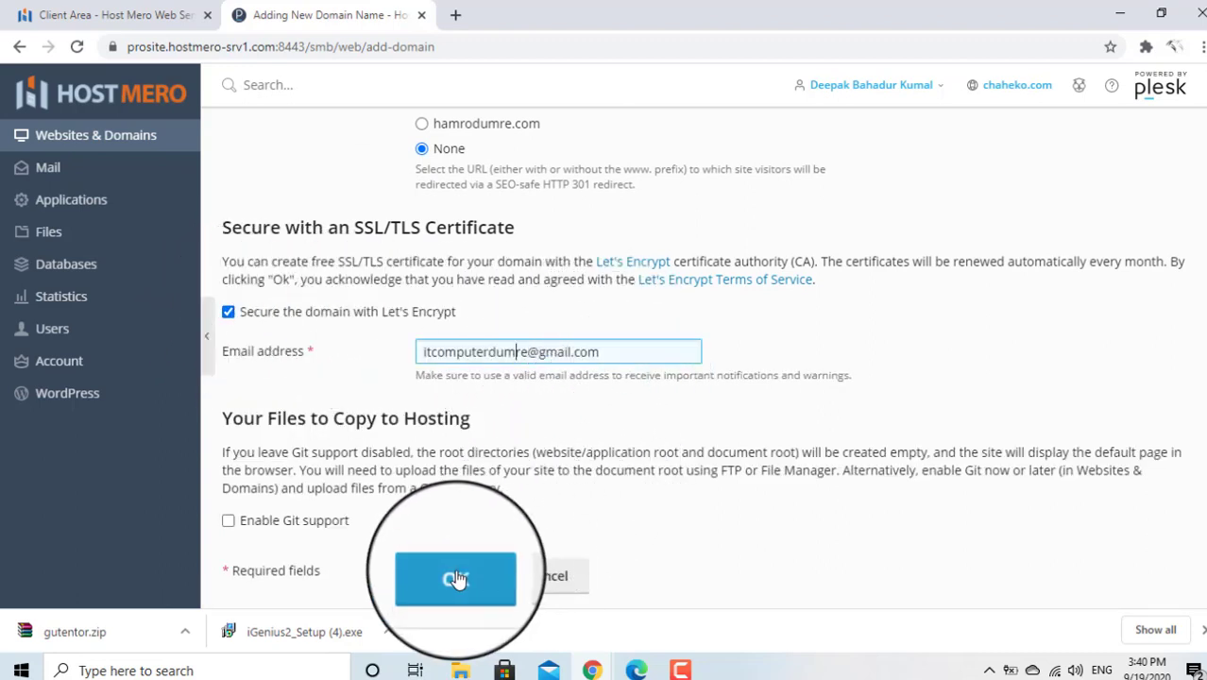
scroll(456, 578, "down", 1)
left_click(453, 510)
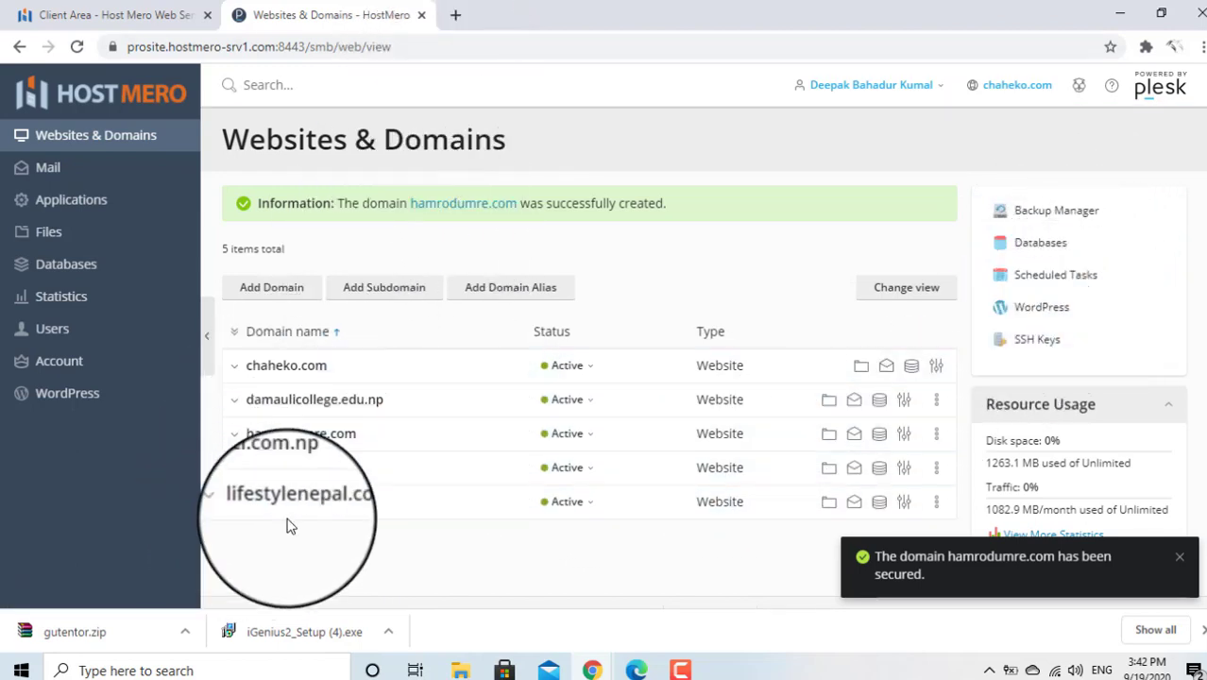
Step: Expand the hamrodumre.com entry in the domain list and open its WordPress Toolkit
left_click(259, 437)
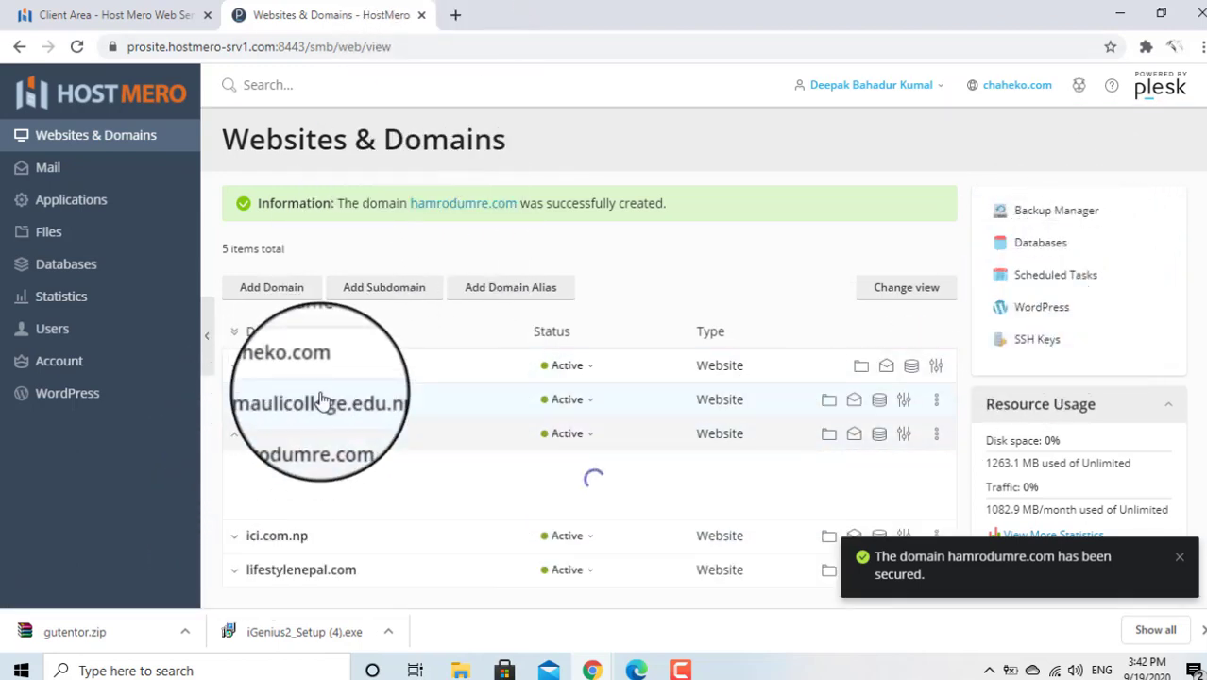
scroll(326, 387, "down", 3)
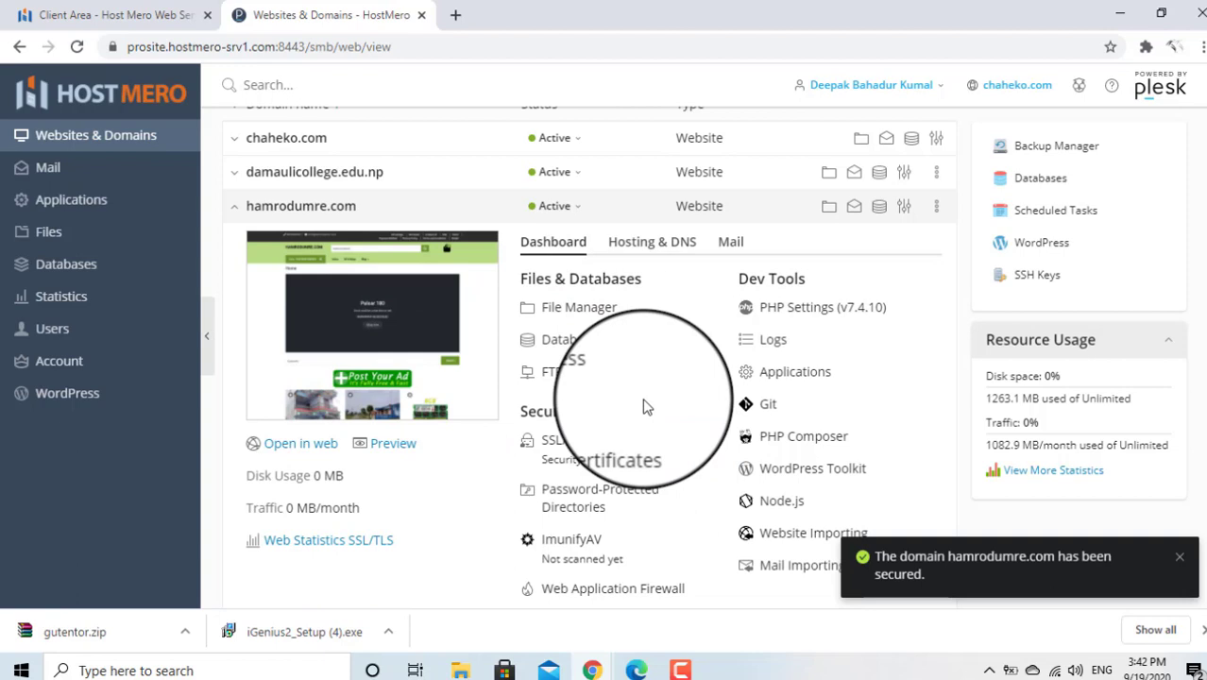
left_click(797, 474)
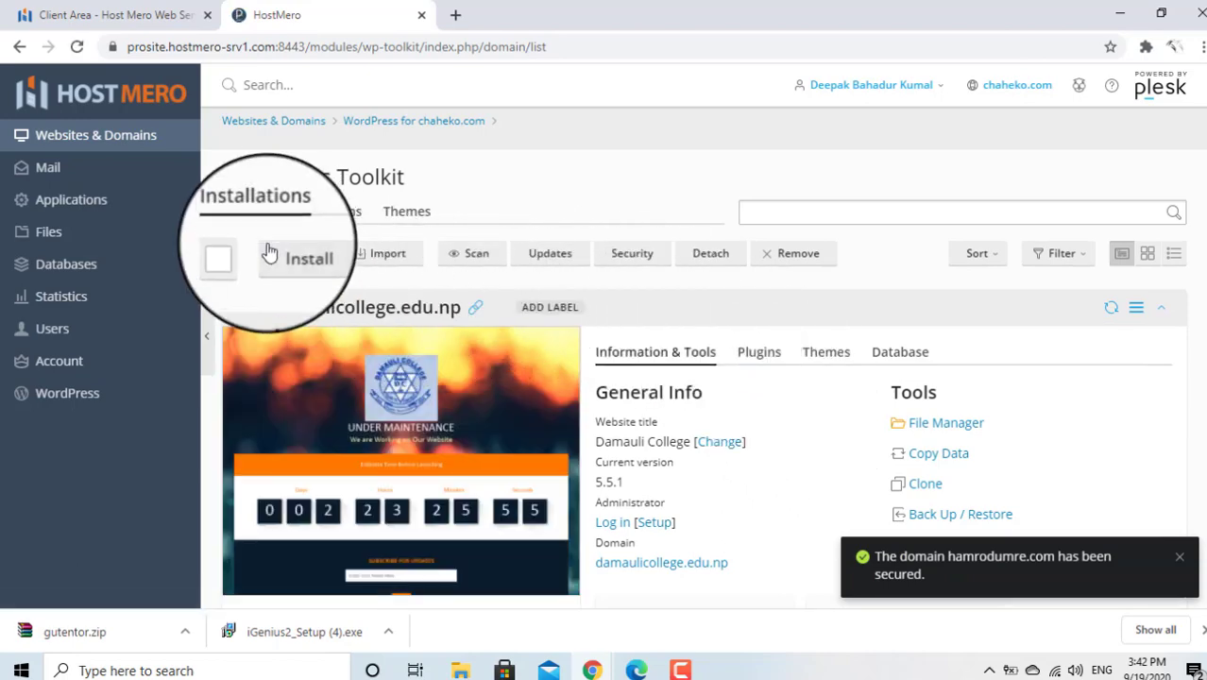
Step: Start a new WordPress installation and choose hamrodumre.com as the domain of its installation path
scroll(310, 297, "down", 6)
scroll(487, 280, "up", 6)
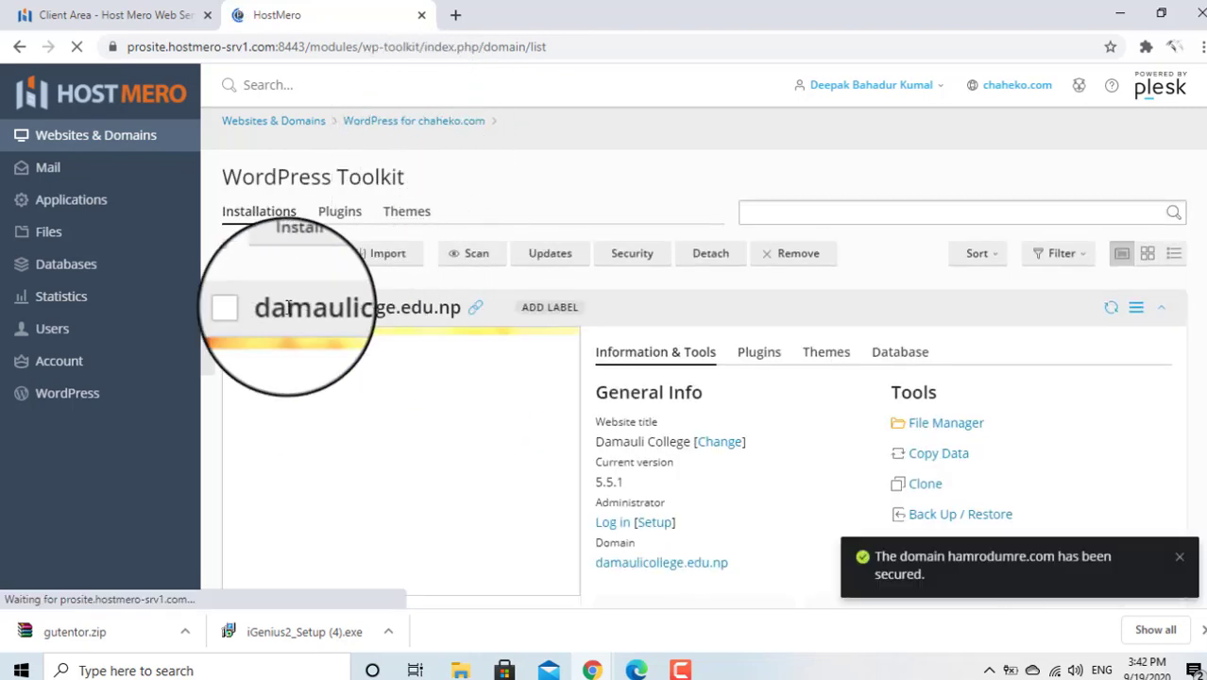
left_click(300, 238)
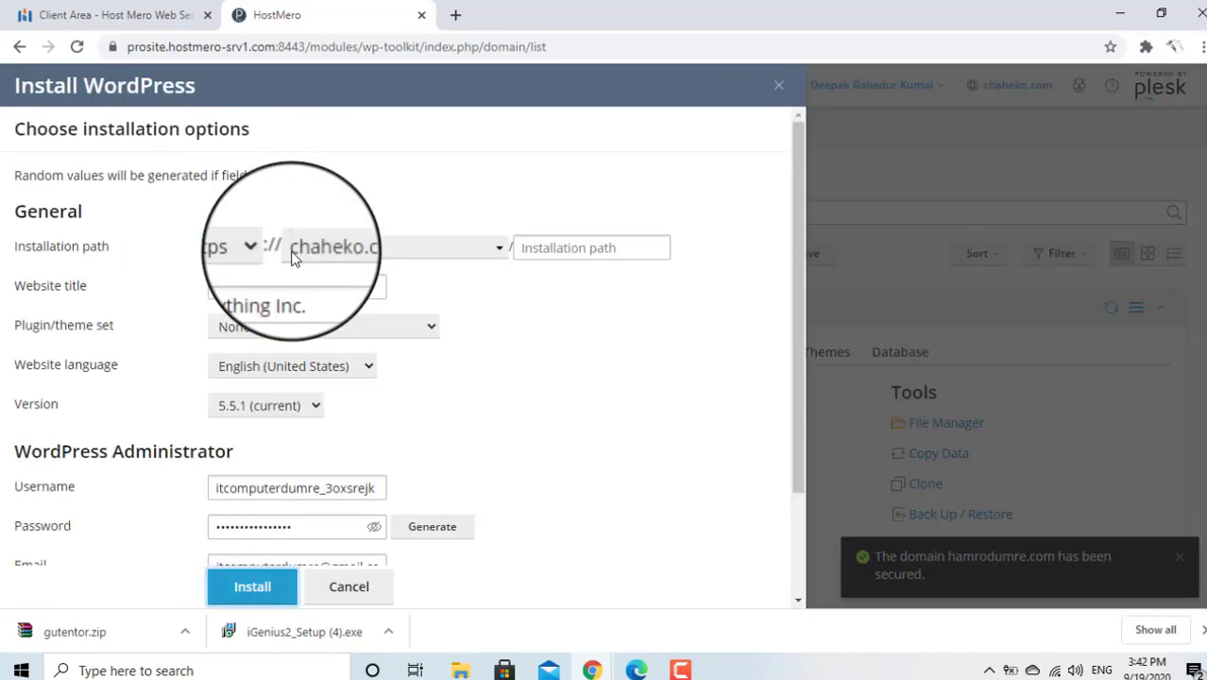
left_click(381, 245)
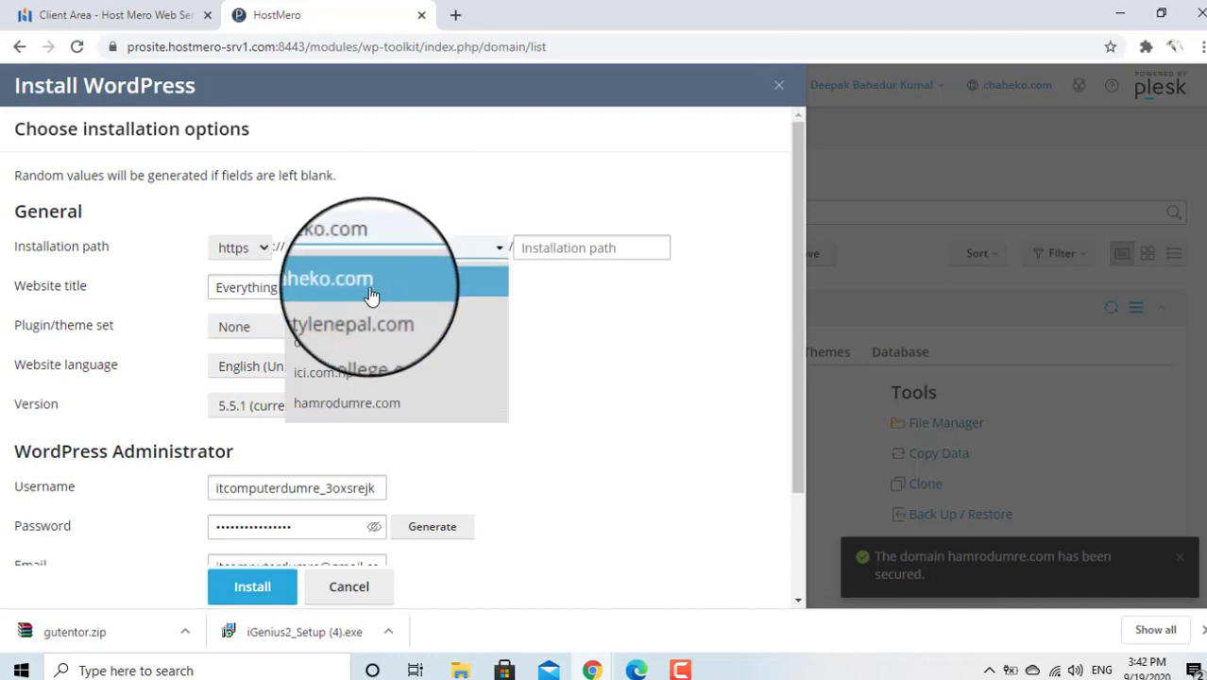
left_click(347, 410)
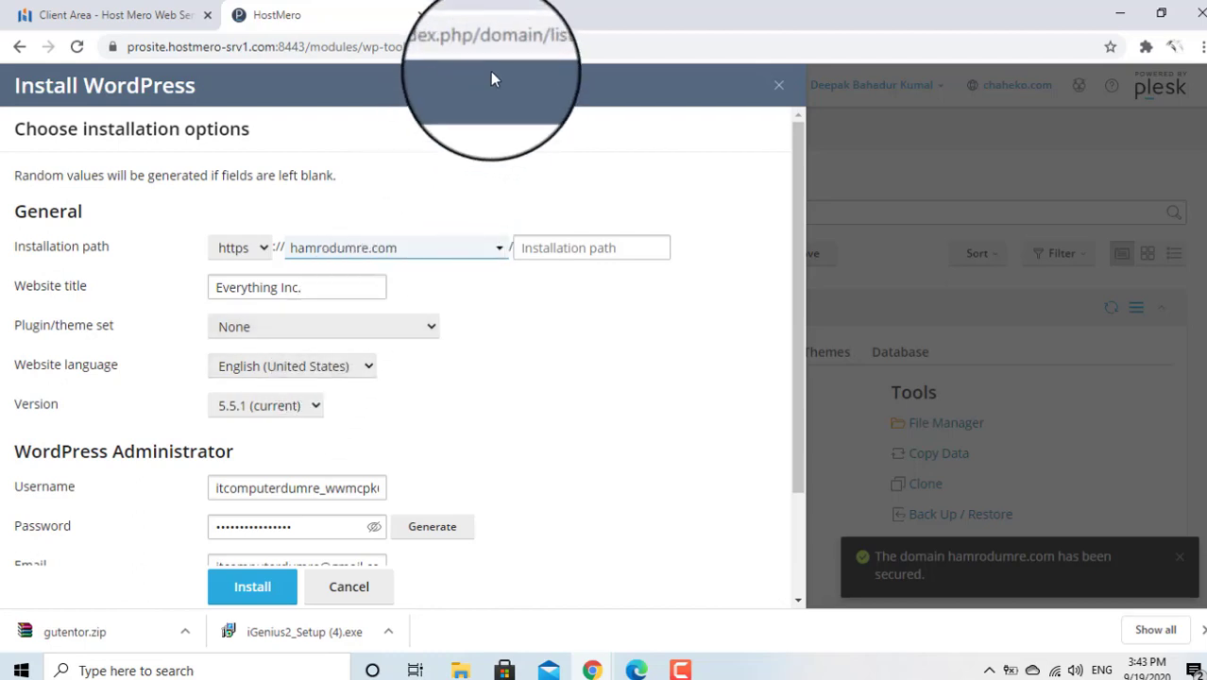
Step: View hamrodumre.com in an incognito window, close that window and return to the WordPress installation form
left_click(457, 16)
key("ctrl+shift+n")
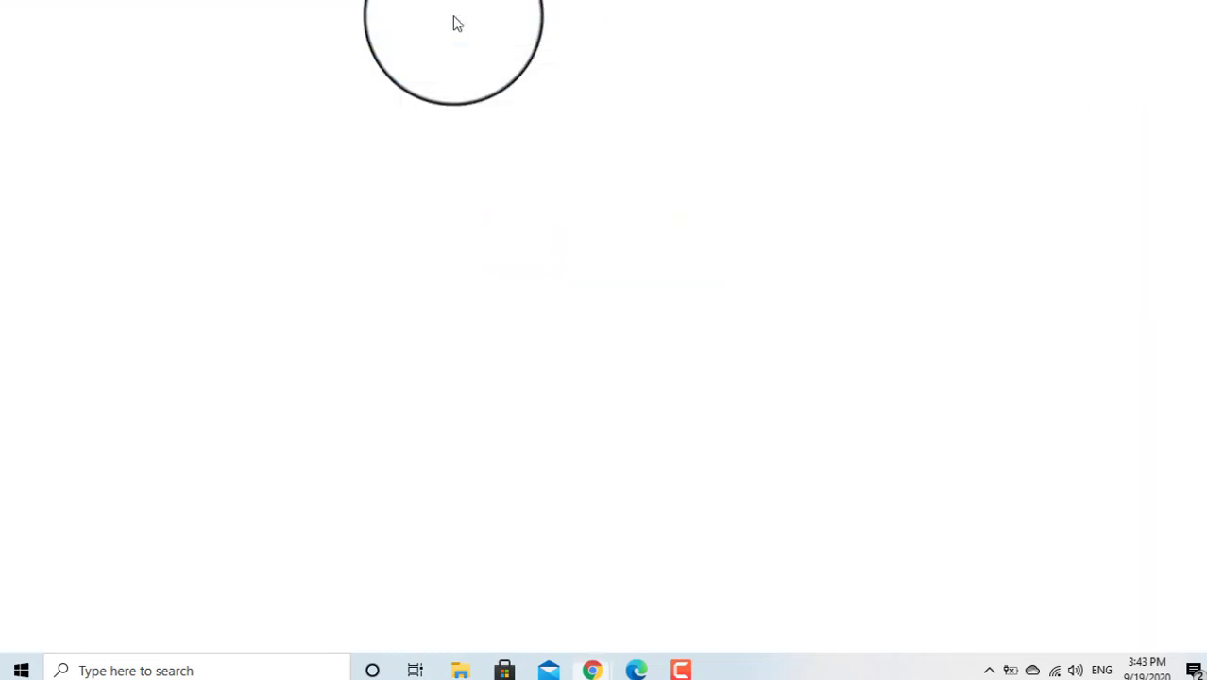
type("hamro")
key("Return")
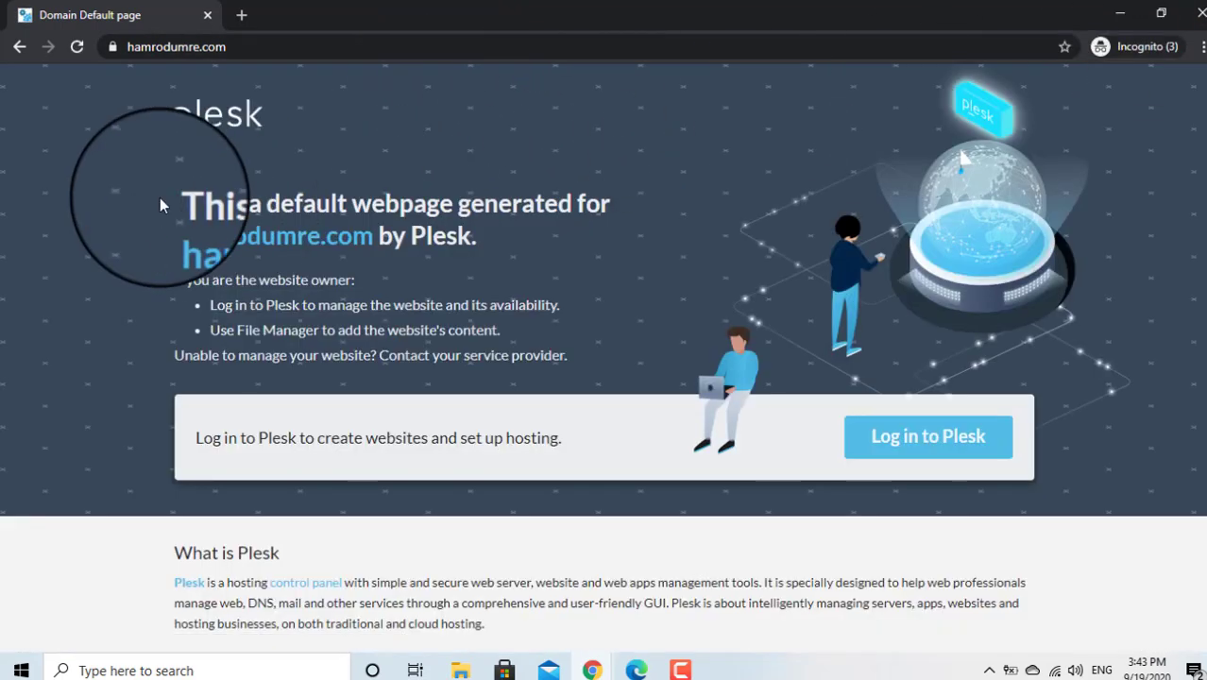
left_click_drag(179, 204, 543, 244)
left_click(543, 244)
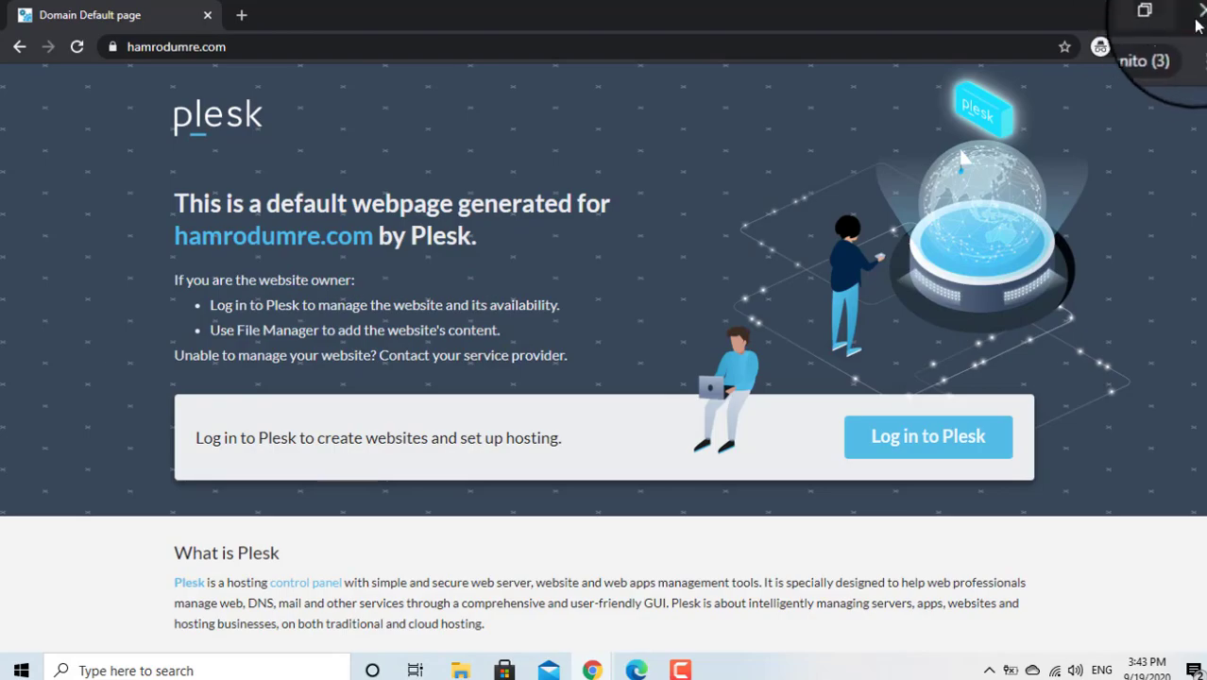
left_click(1196, 13)
left_click(326, 7)
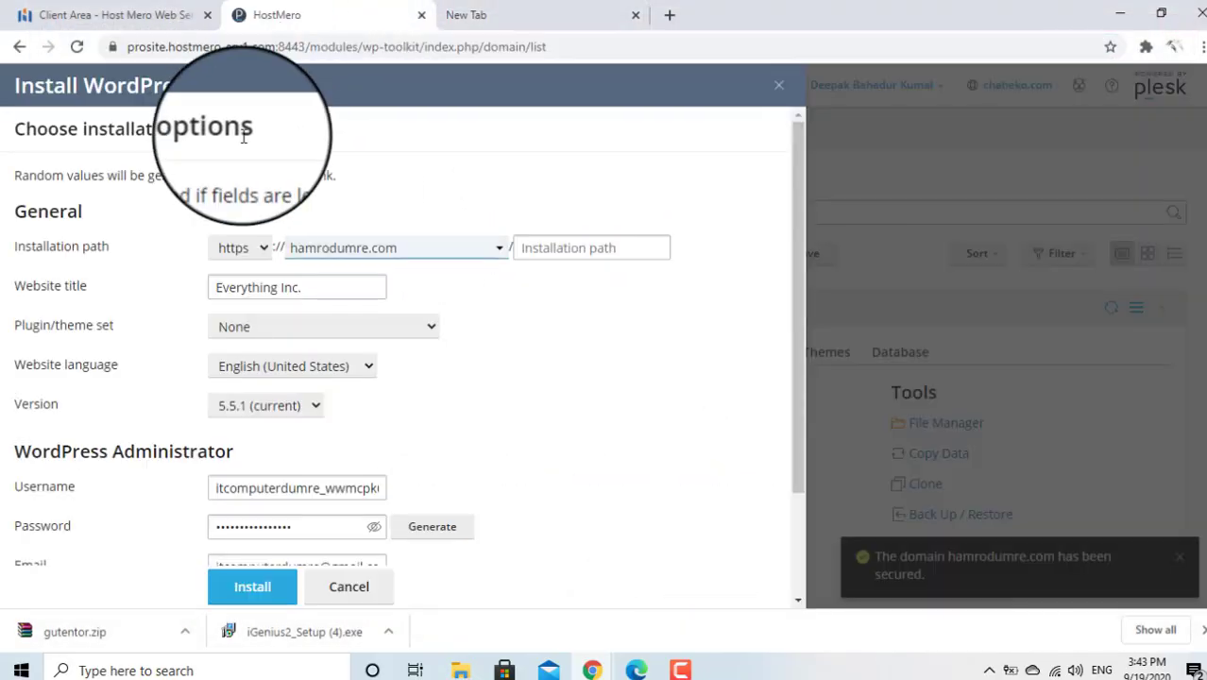
Step: Select hamrodumre.com again for the installation path and set the website title to HamroDumre.Com
left_click(350, 248)
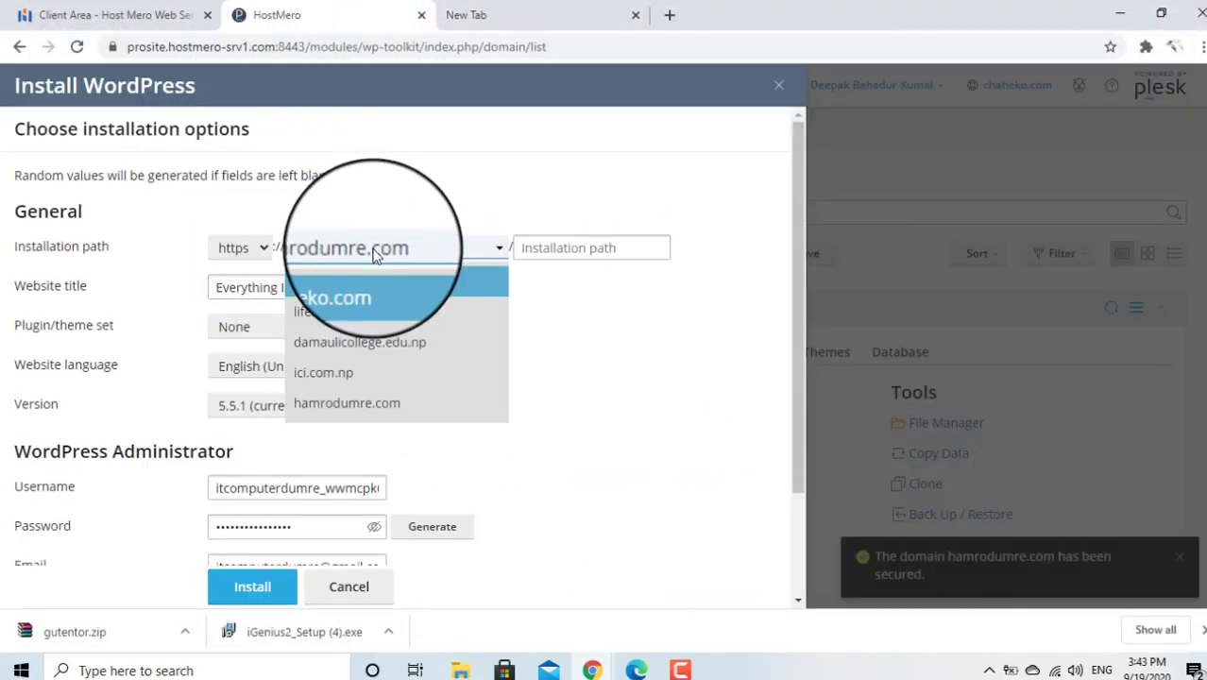
left_click(350, 408)
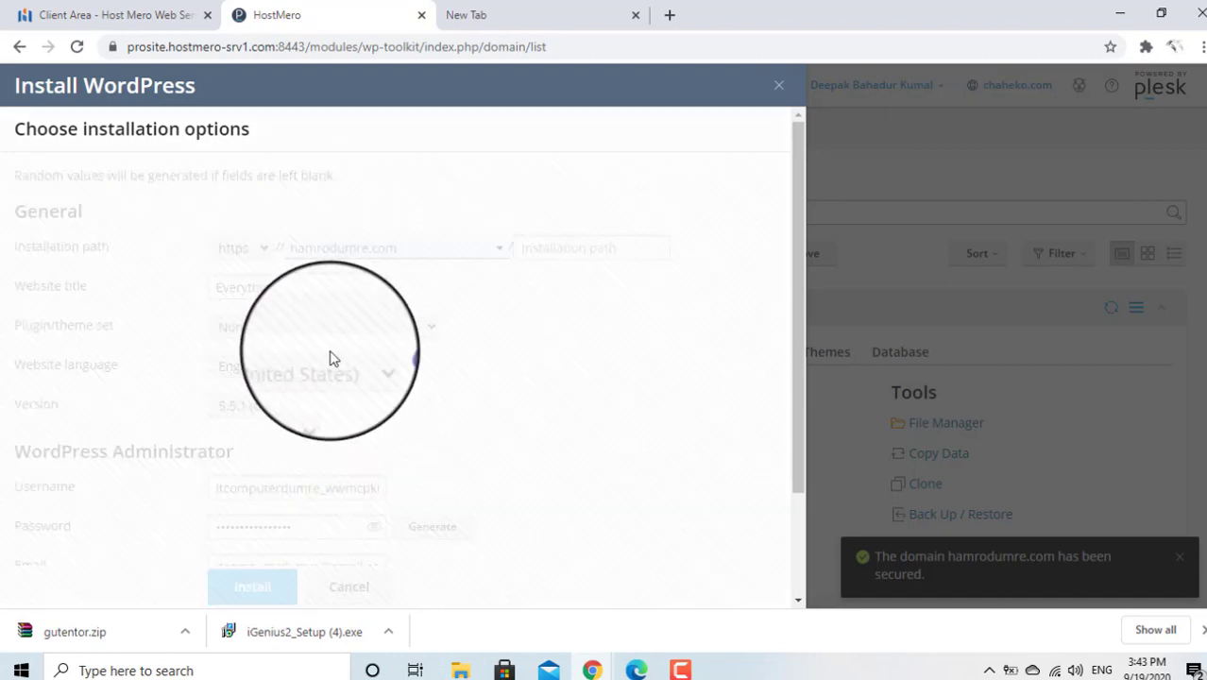
left_click(330, 287)
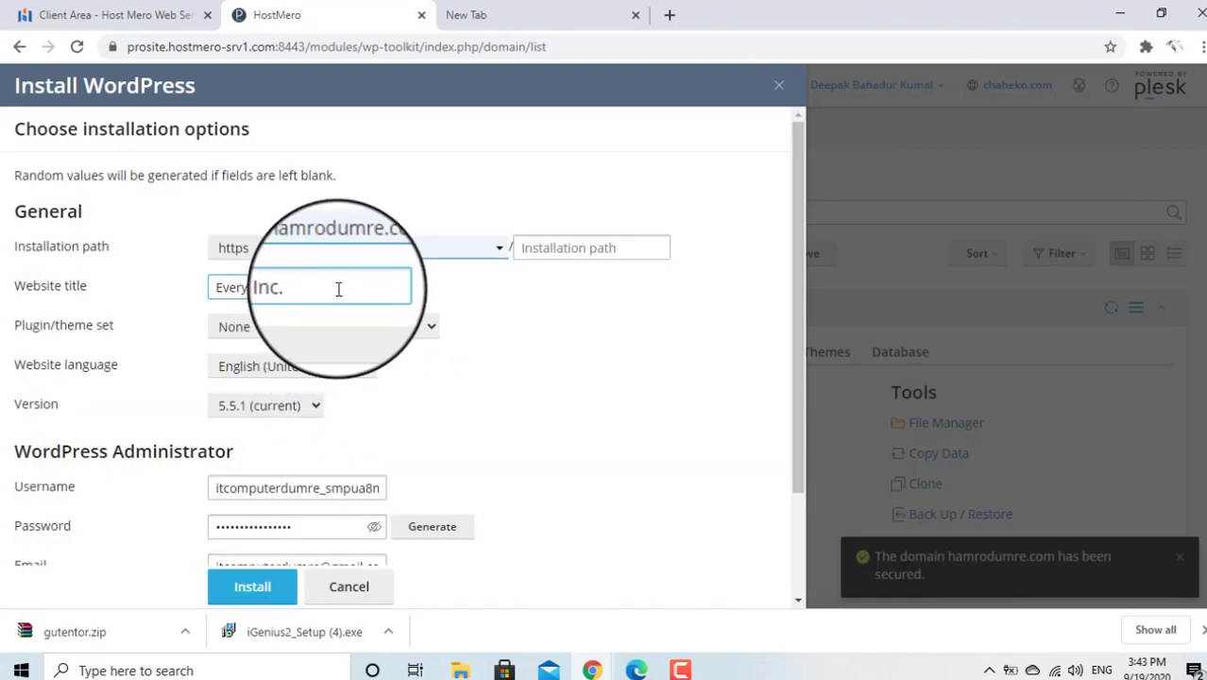
left_click_drag(337, 288, 2, 299)
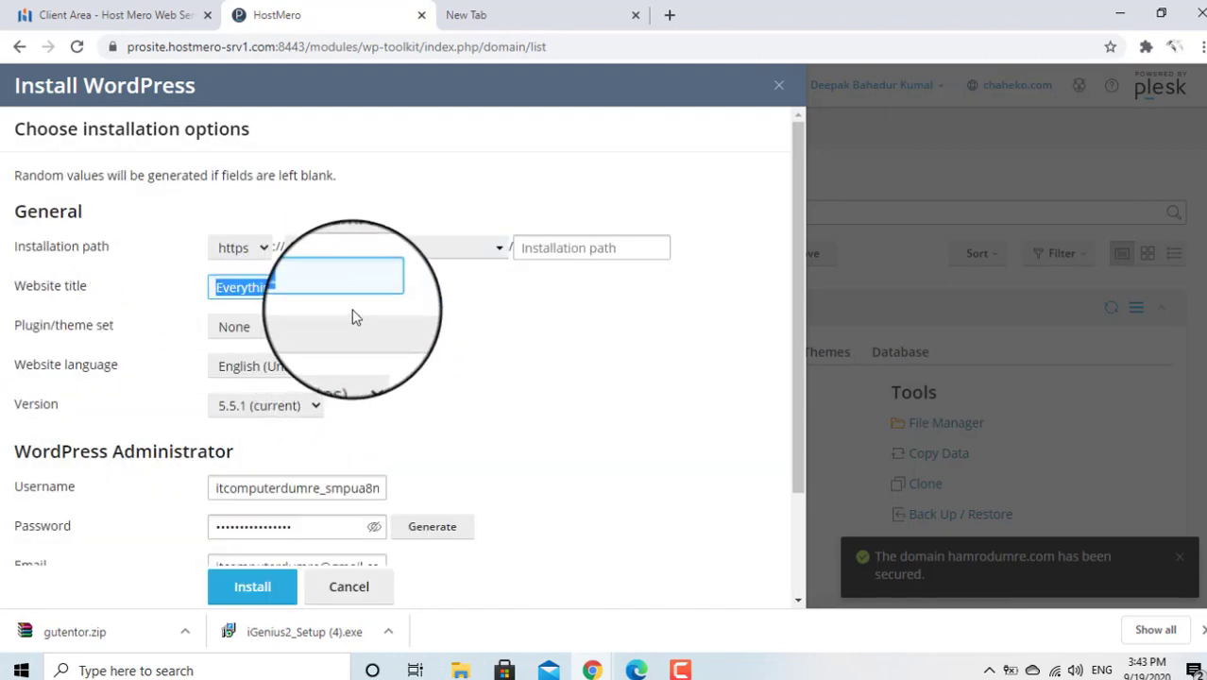
type("HamroDumre")
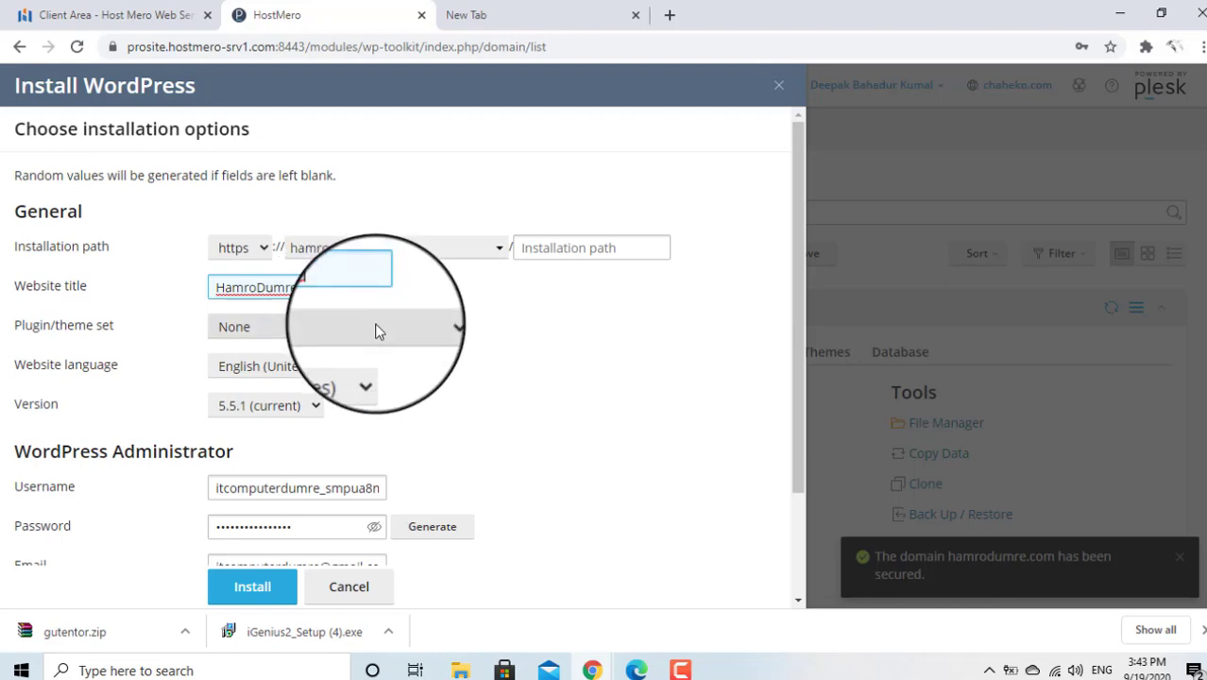
Step: Set the plugin/theme set to E-Commerce pack with Jetpack and keep English (United States) as the website language
left_click(376, 328)
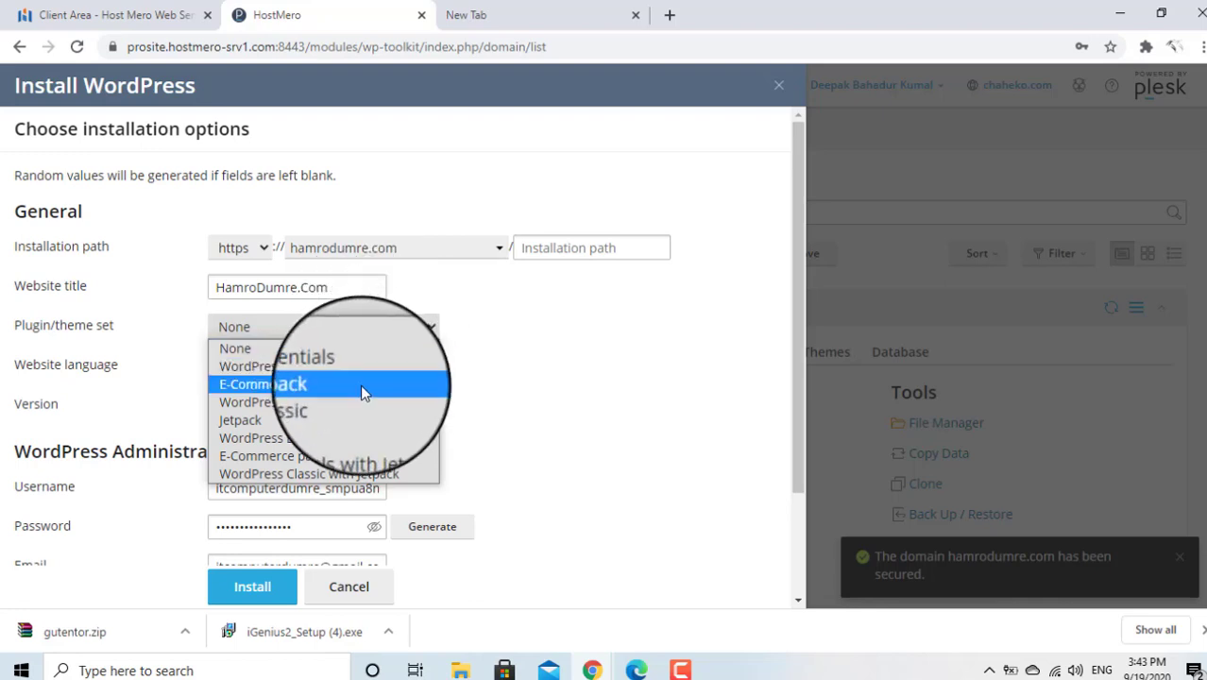
left_click(338, 457)
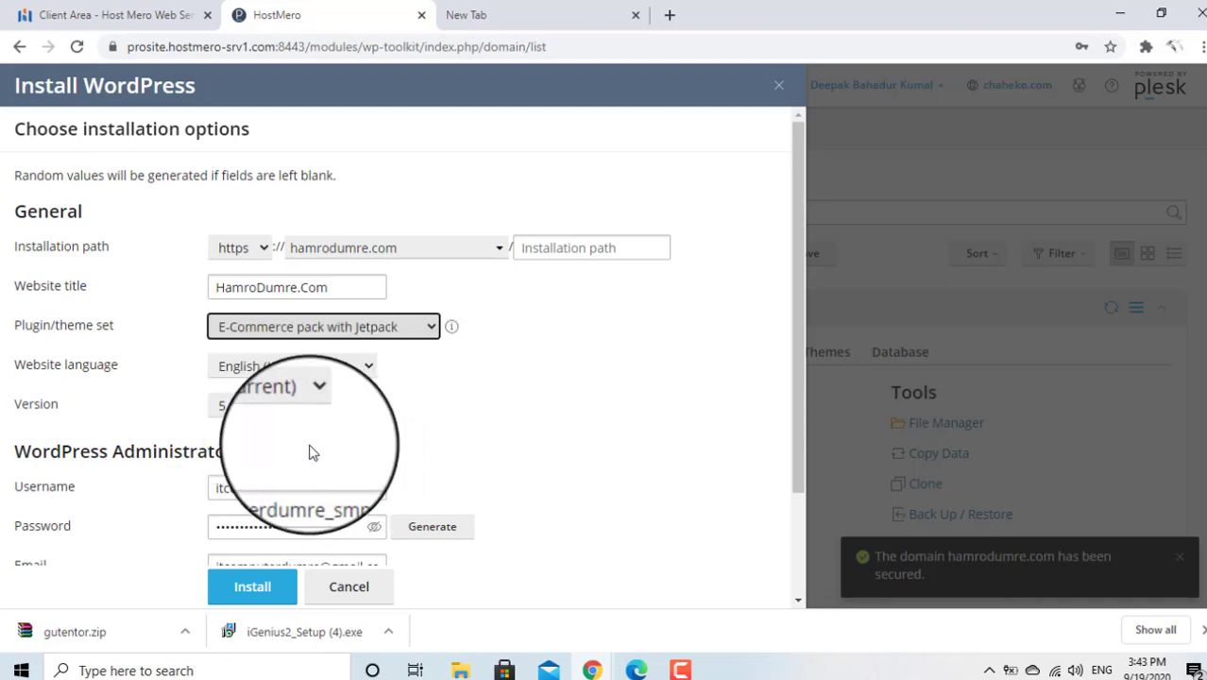
left_click(359, 374)
left_click(359, 374)
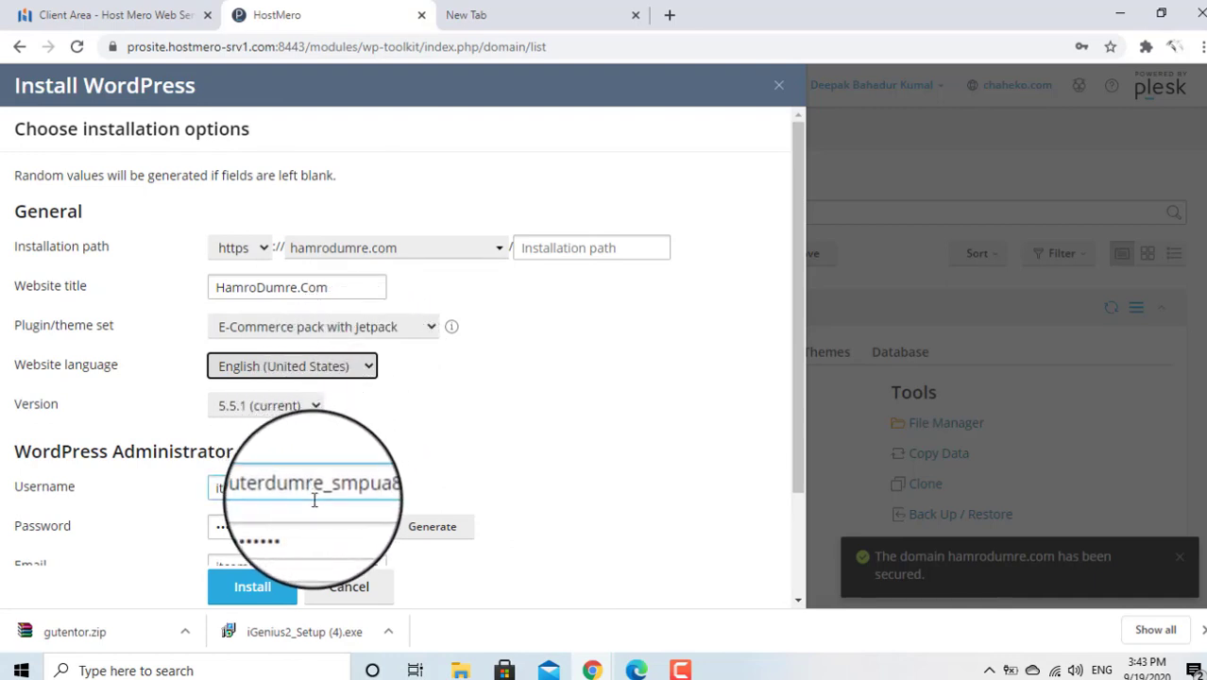
Step: Expand the database and automatic update sections of the form, keep their preset values and run the WordPress installation
scroll(316, 491, "down", 2)
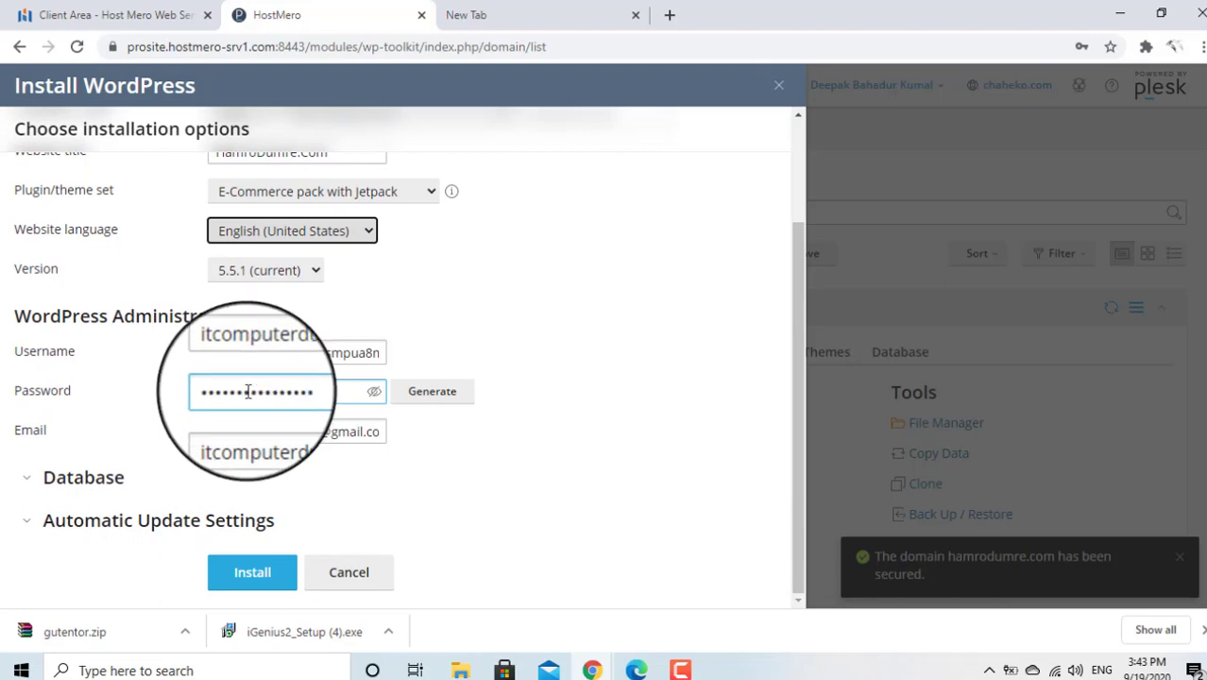
left_click(27, 477)
scroll(142, 426, "down", 2)
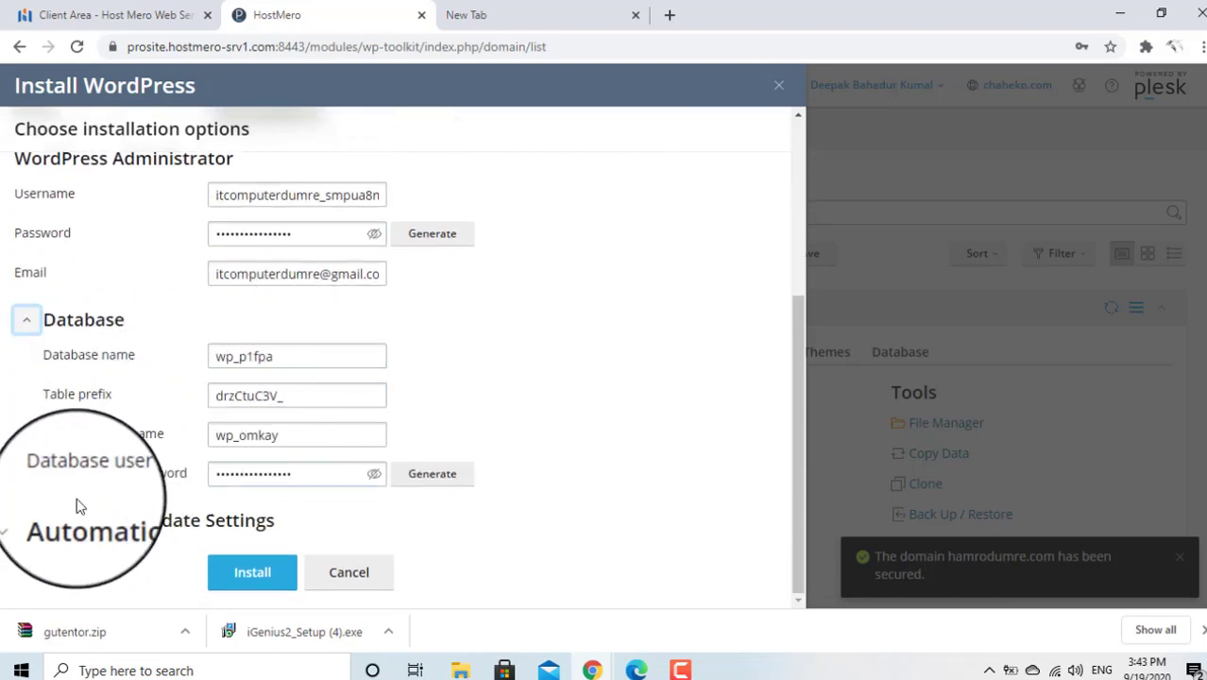
left_click(28, 521)
scroll(189, 435, "down", 2)
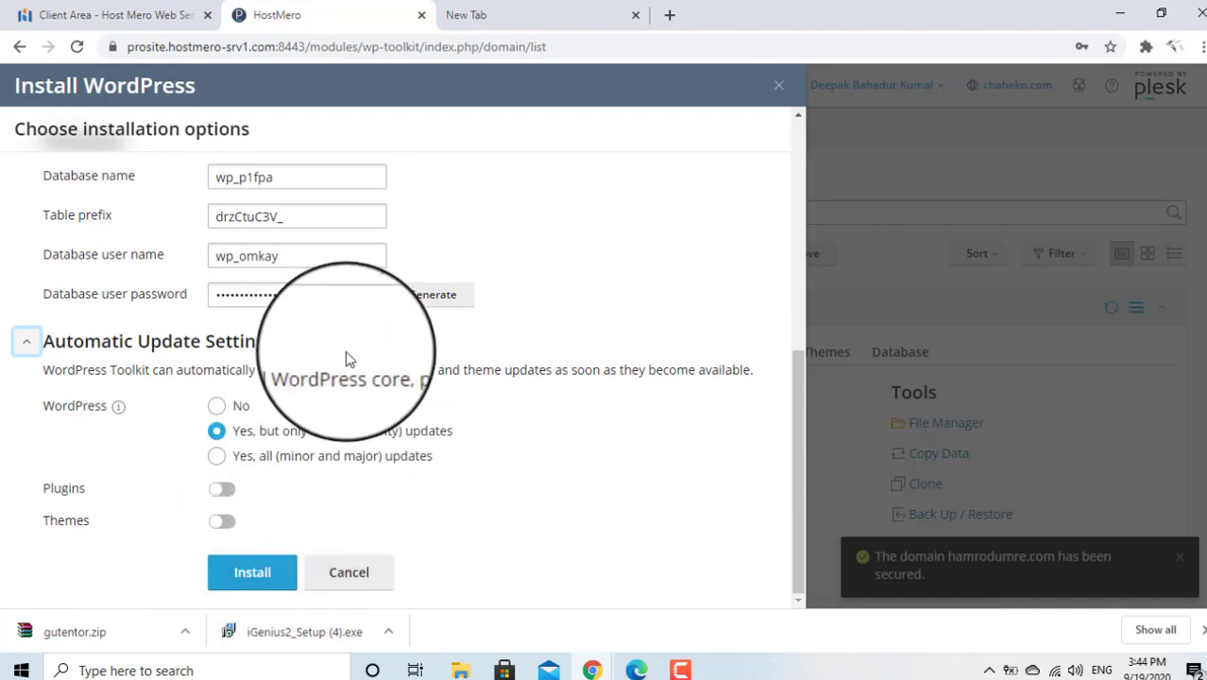
scroll(345, 353, "up", 5)
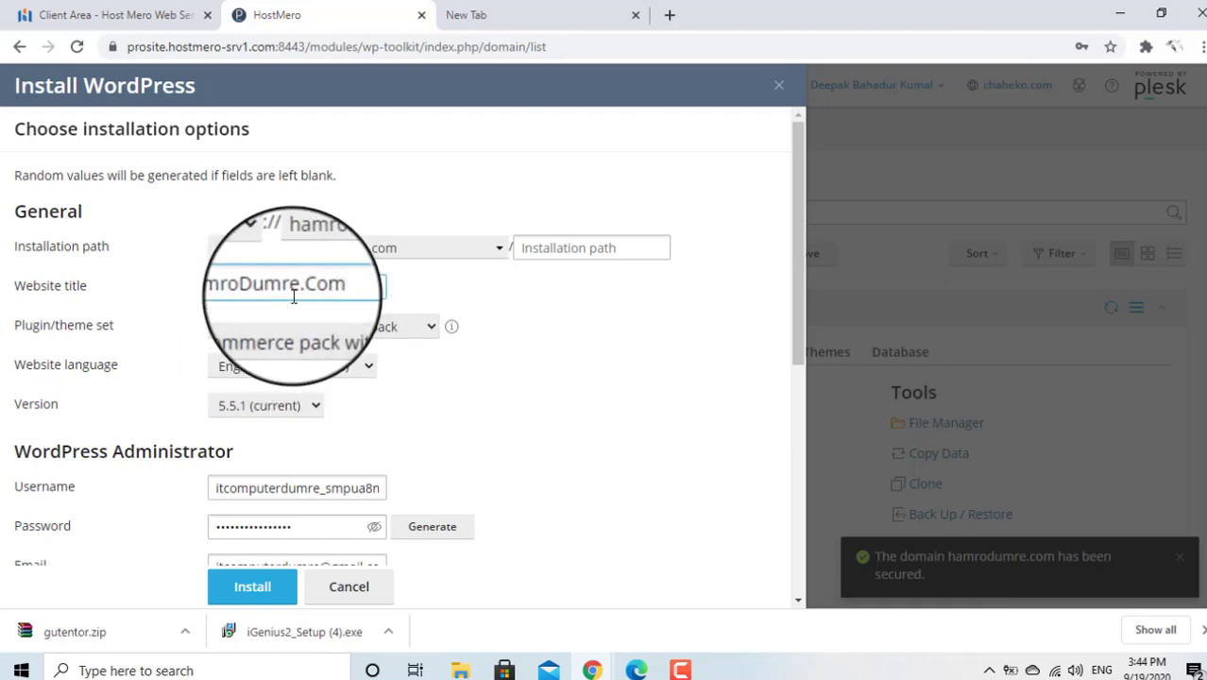
left_click(256, 591)
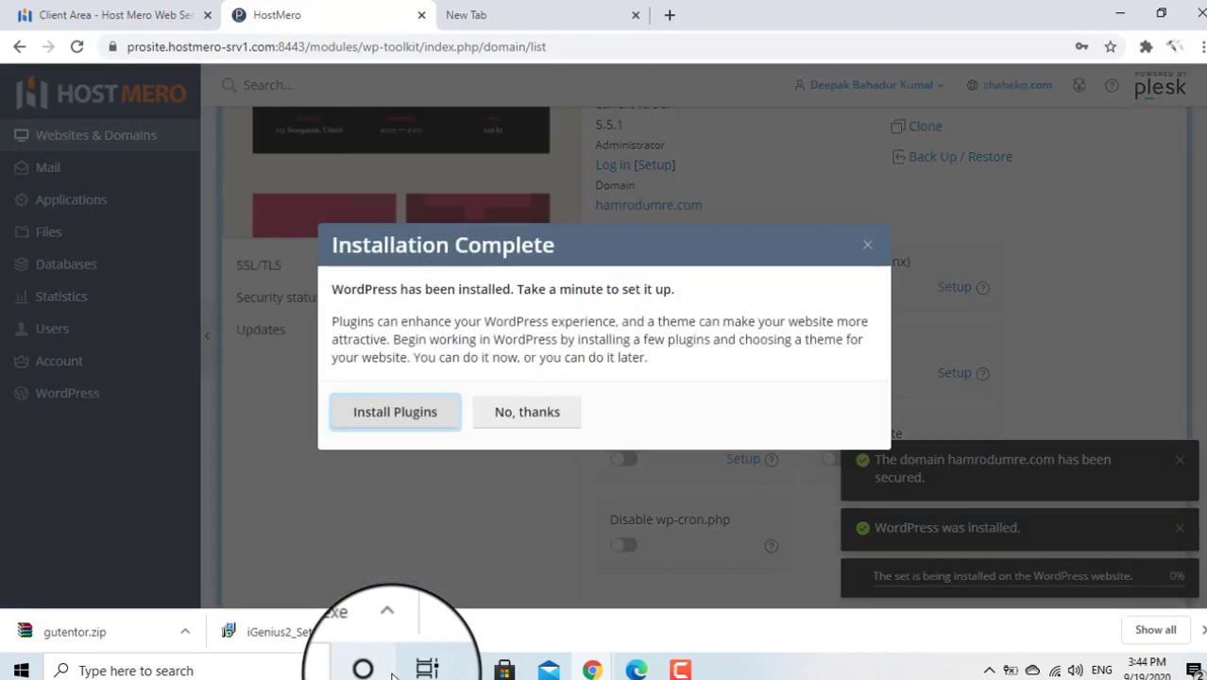
Step: Proceed to plugin installation for hamrodumre.com, install Jetpack by WordPress.com and browse the other available plugins
left_click(396, 417)
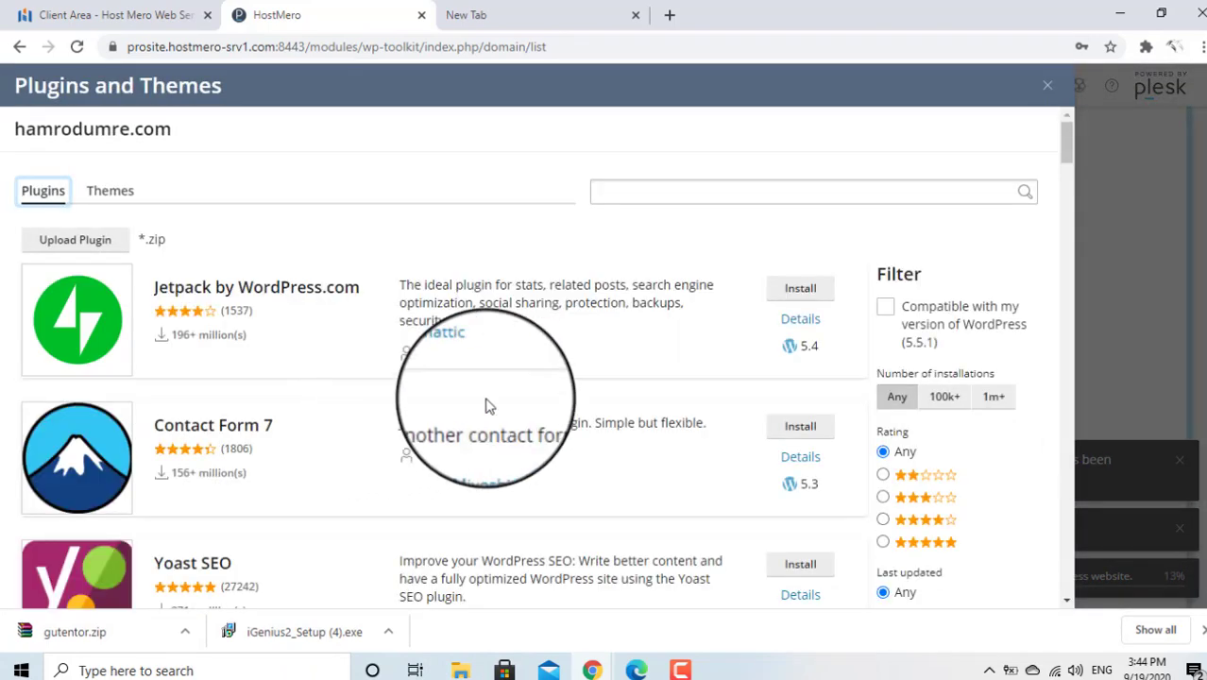
left_click(800, 291)
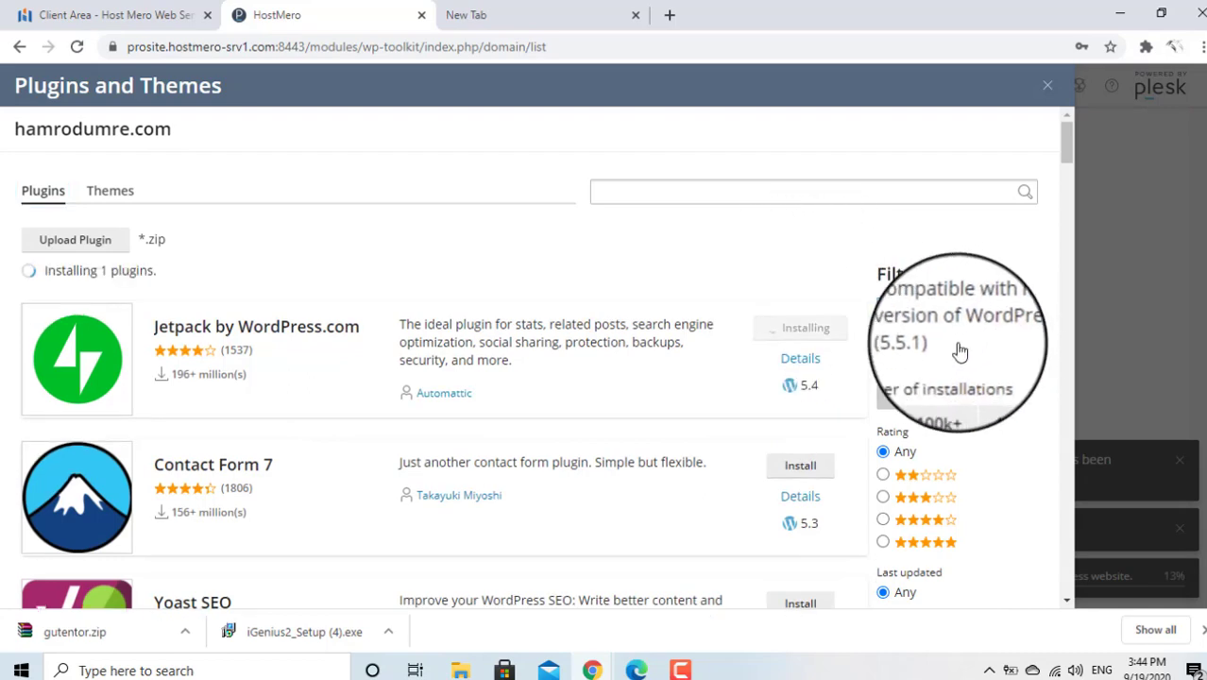
scroll(485, 392, "down", 4)
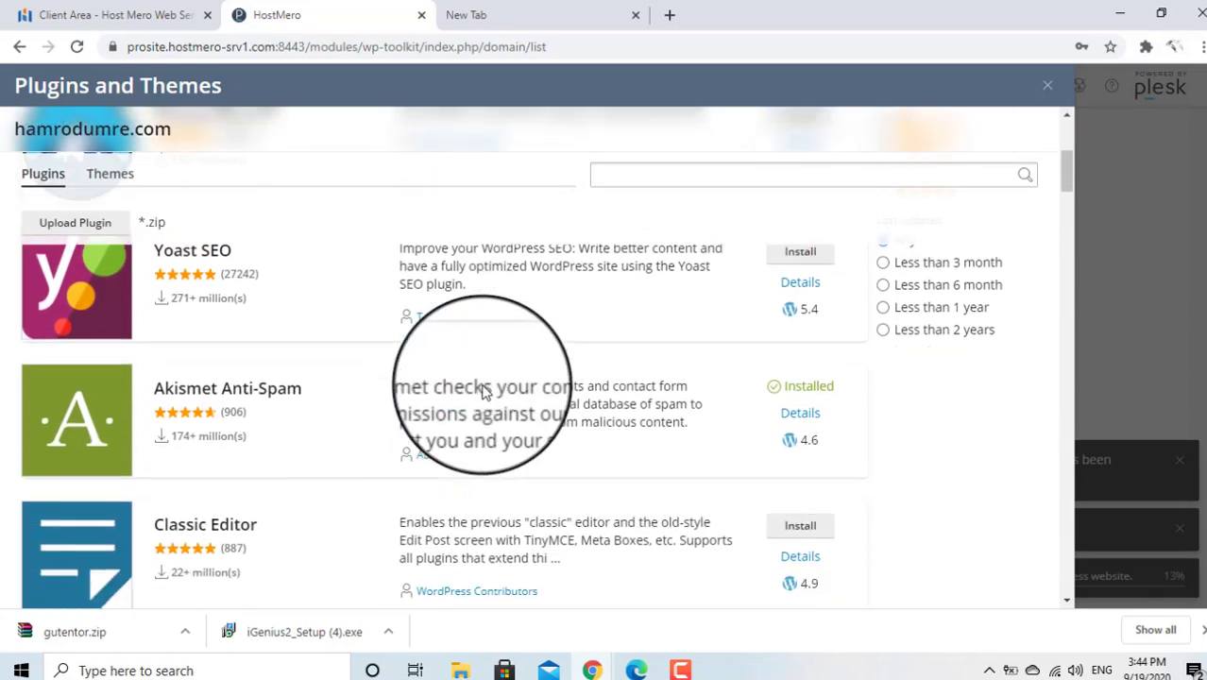
scroll(482, 392, "down", 4)
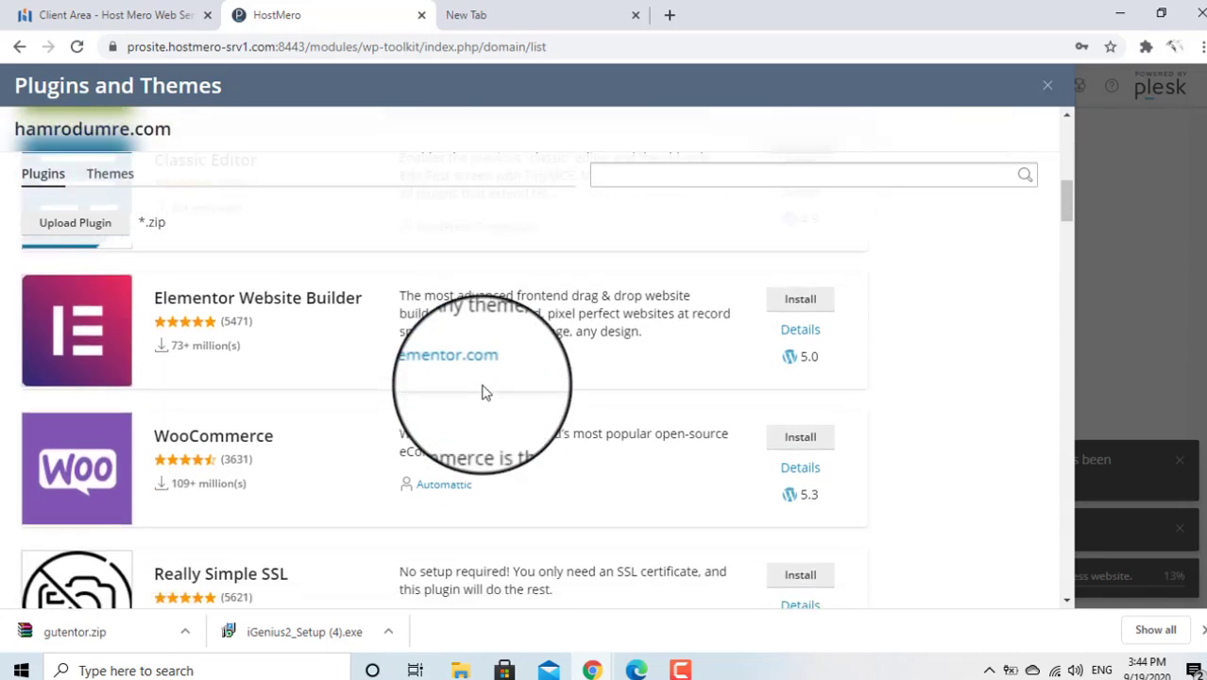
scroll(483, 392, "down", 2)
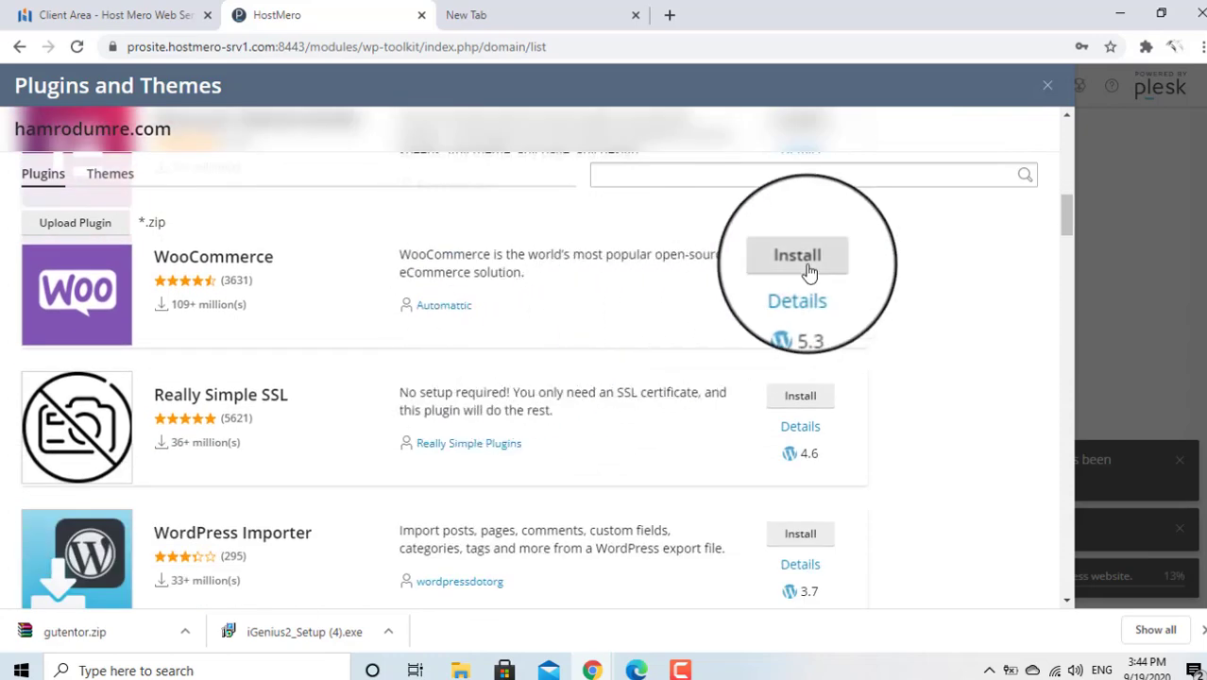
scroll(714, 313, "up", 8)
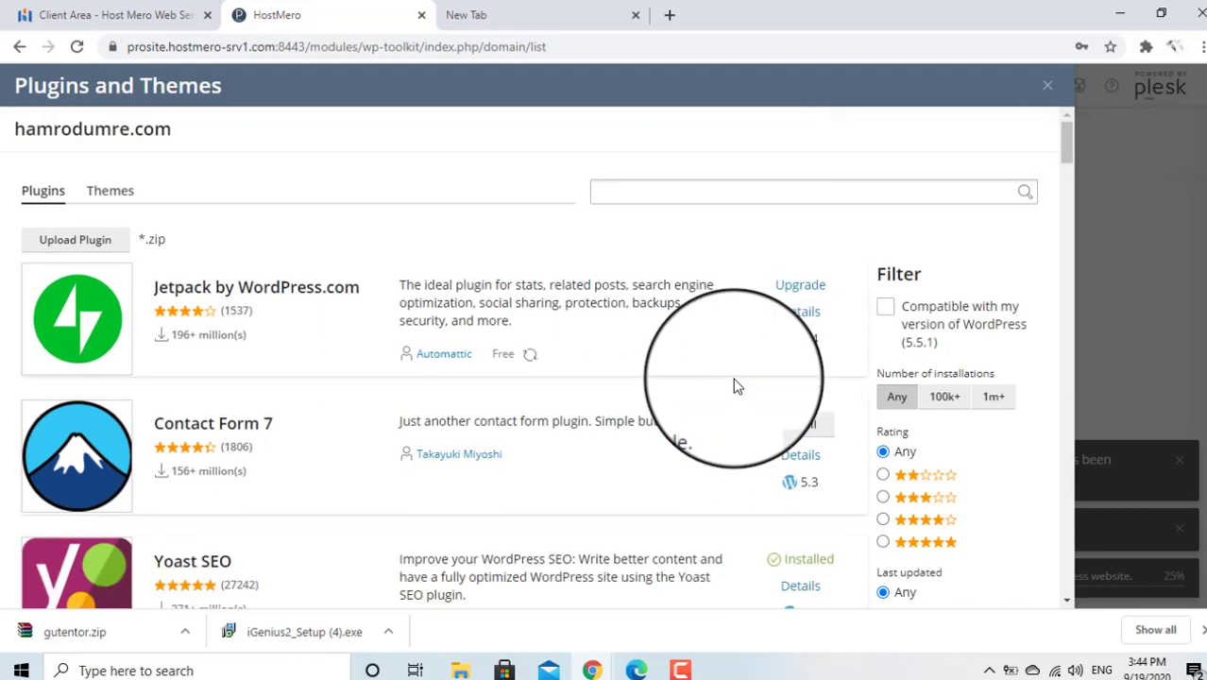
Step: Install the WooCommerce plugin on hamrodumre.com and dismiss the notification about it
scroll(620, 398, "down", 4)
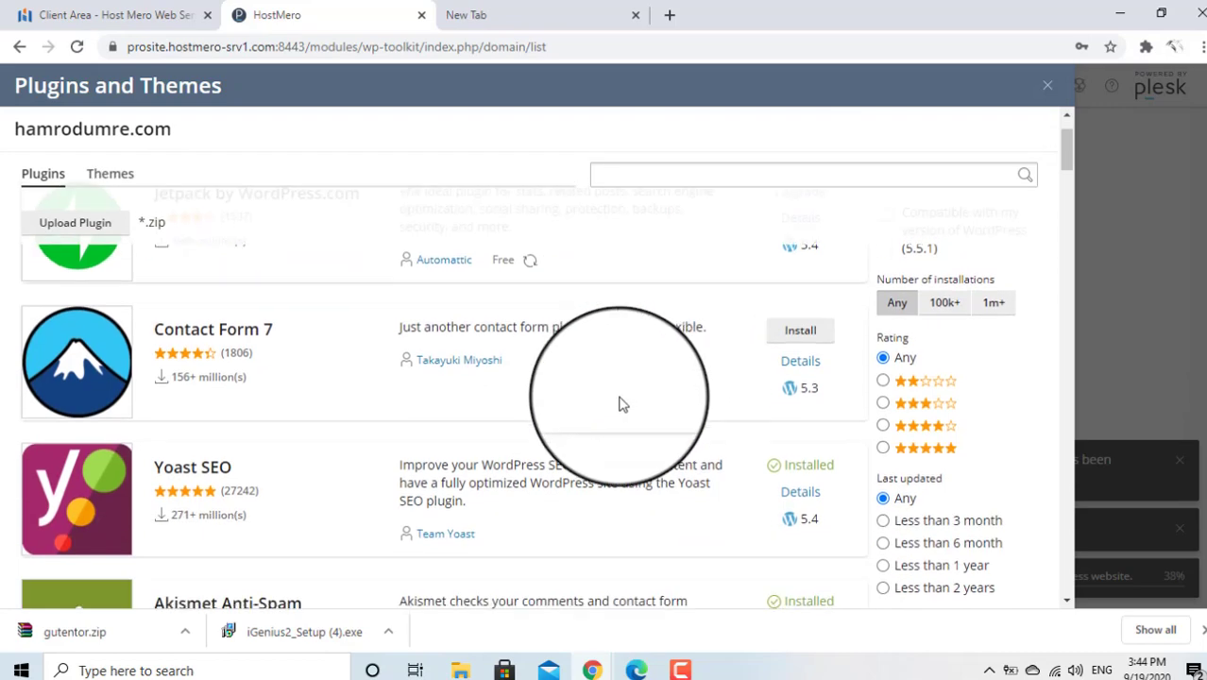
scroll(619, 404, "down", 5)
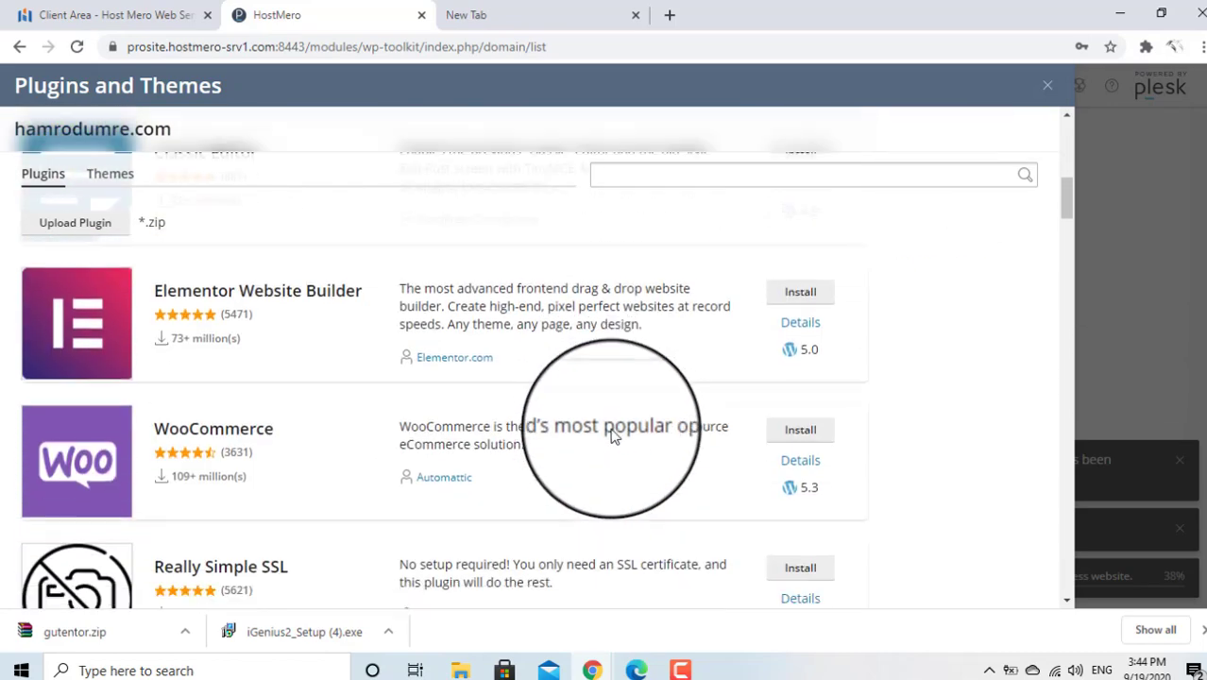
left_click(802, 308)
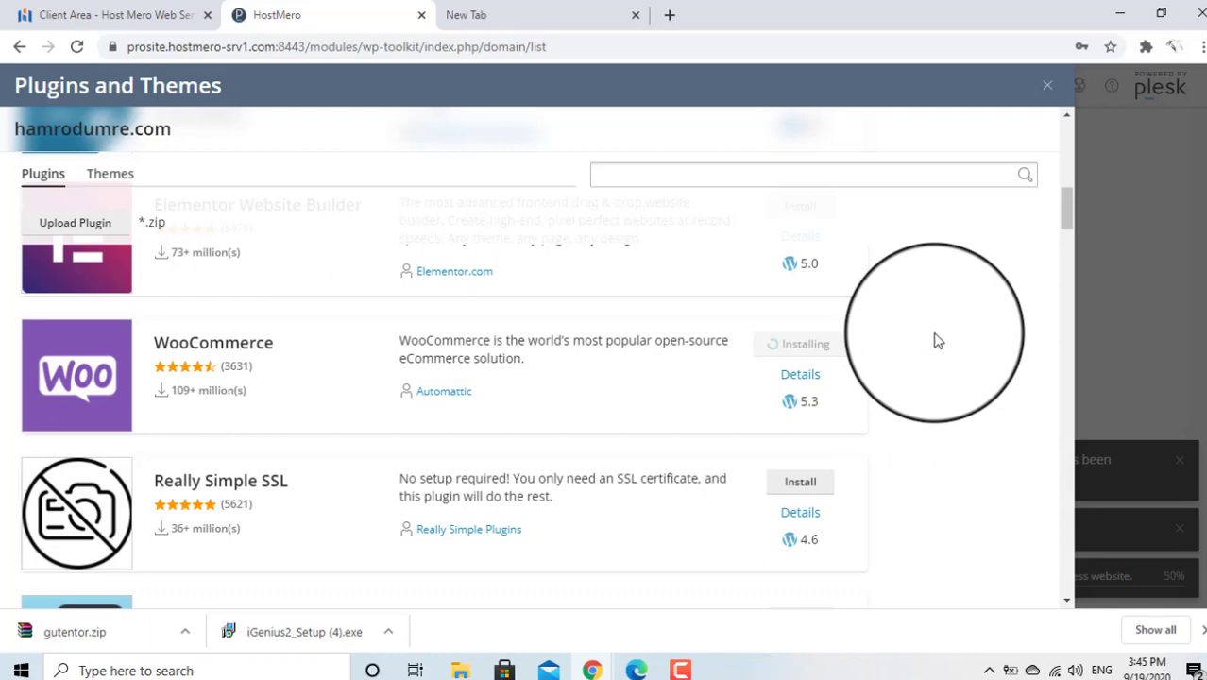
scroll(938, 341, "down", 1)
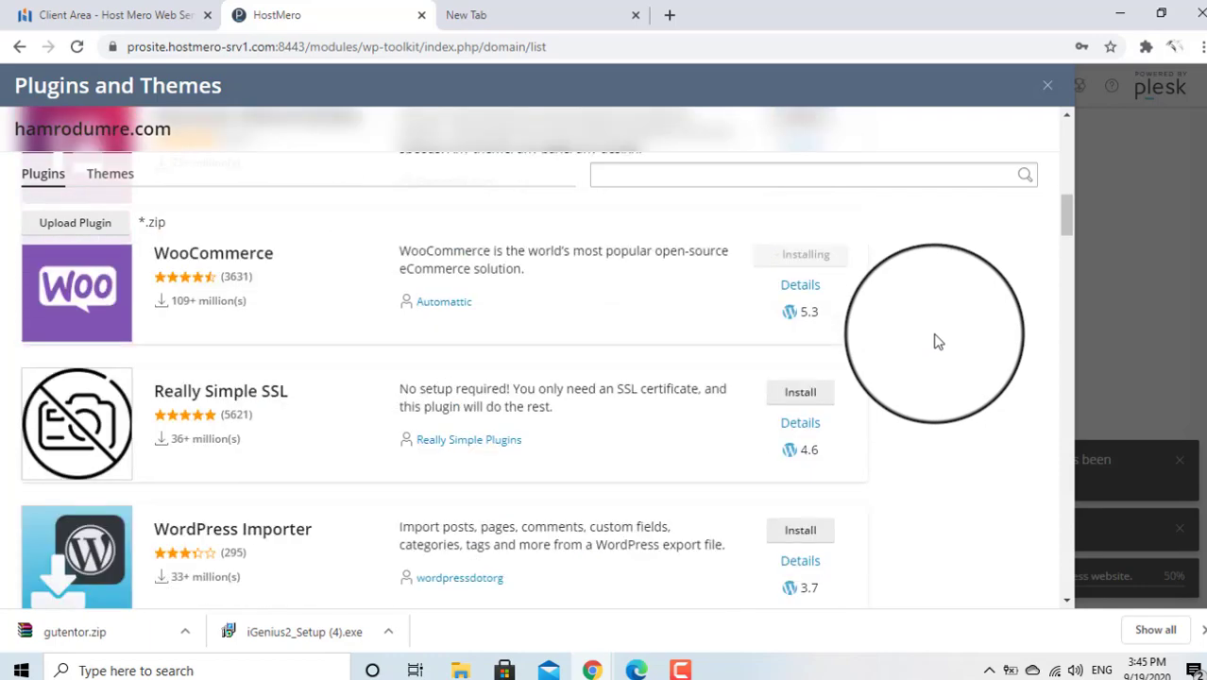
scroll(938, 341, "down", 3)
scroll(935, 346, "up", 4)
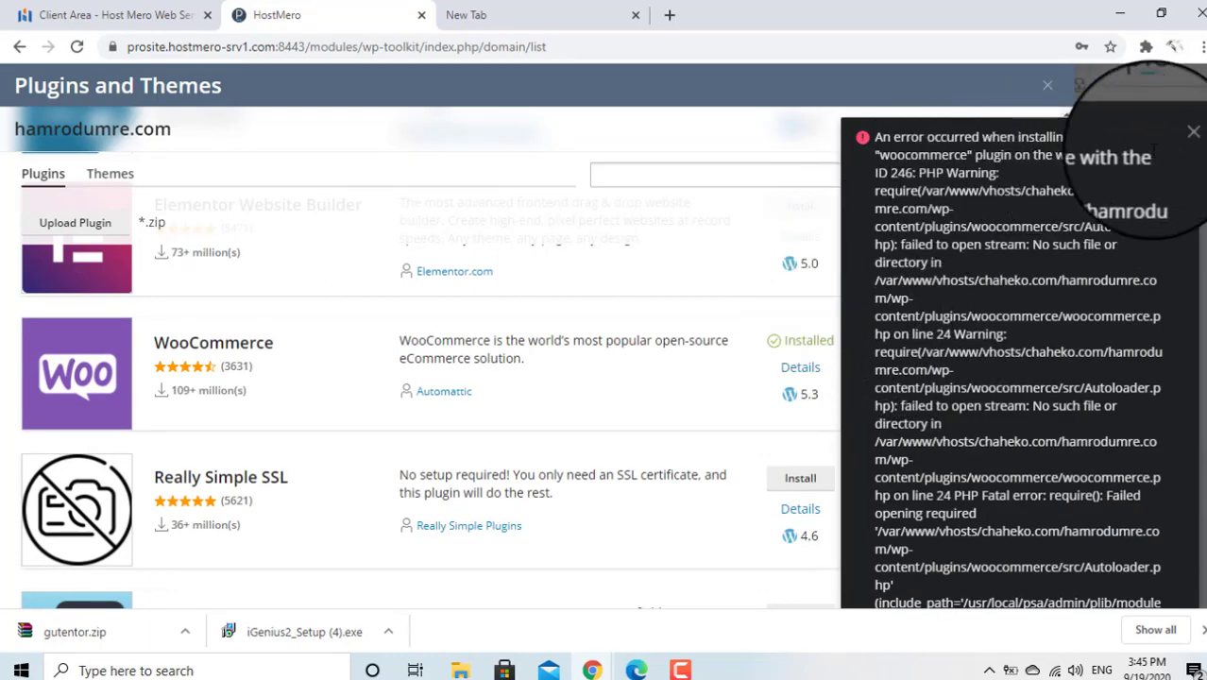
left_click(1179, 141)
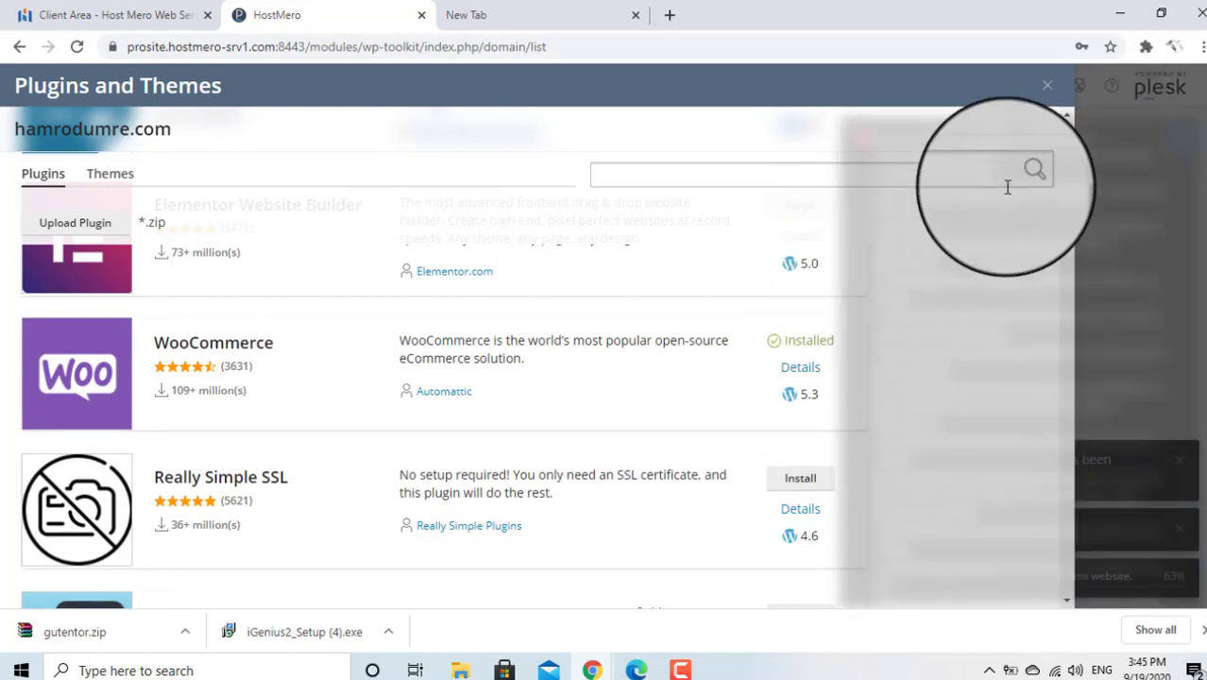
Step: View hamrodumre.com in the spare browser tab and open its /wp-admin login page
left_click(526, 19)
left_click(493, 42)
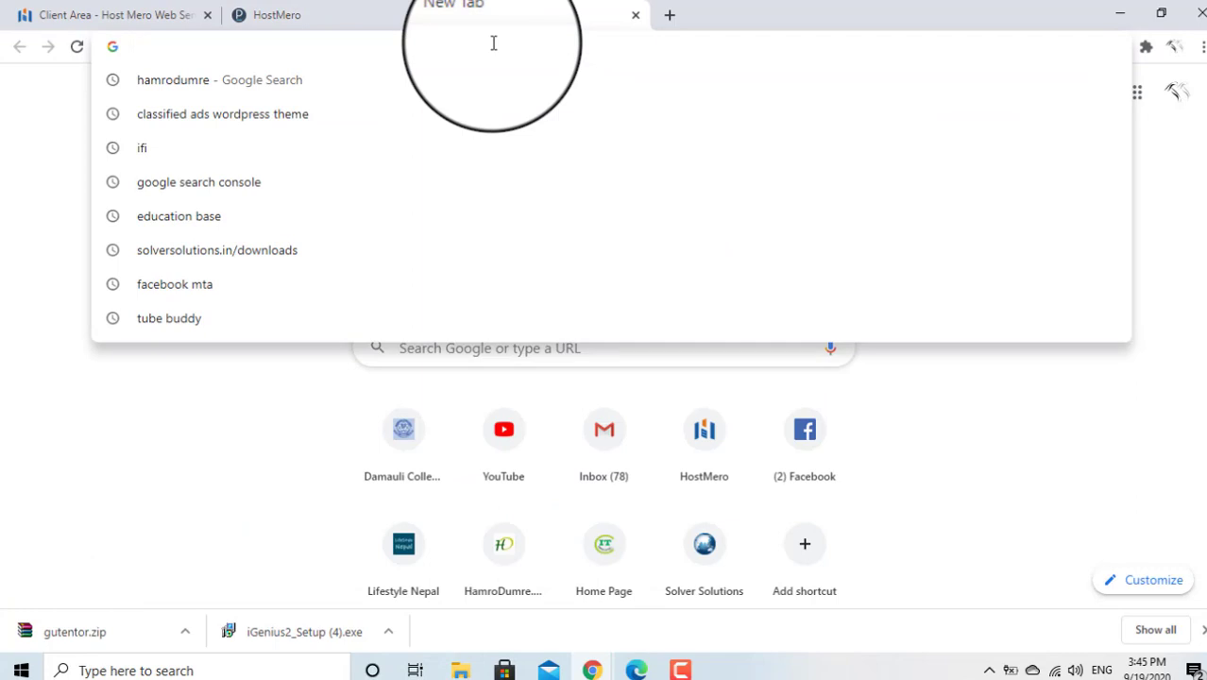
type("hamro")
key("Return")
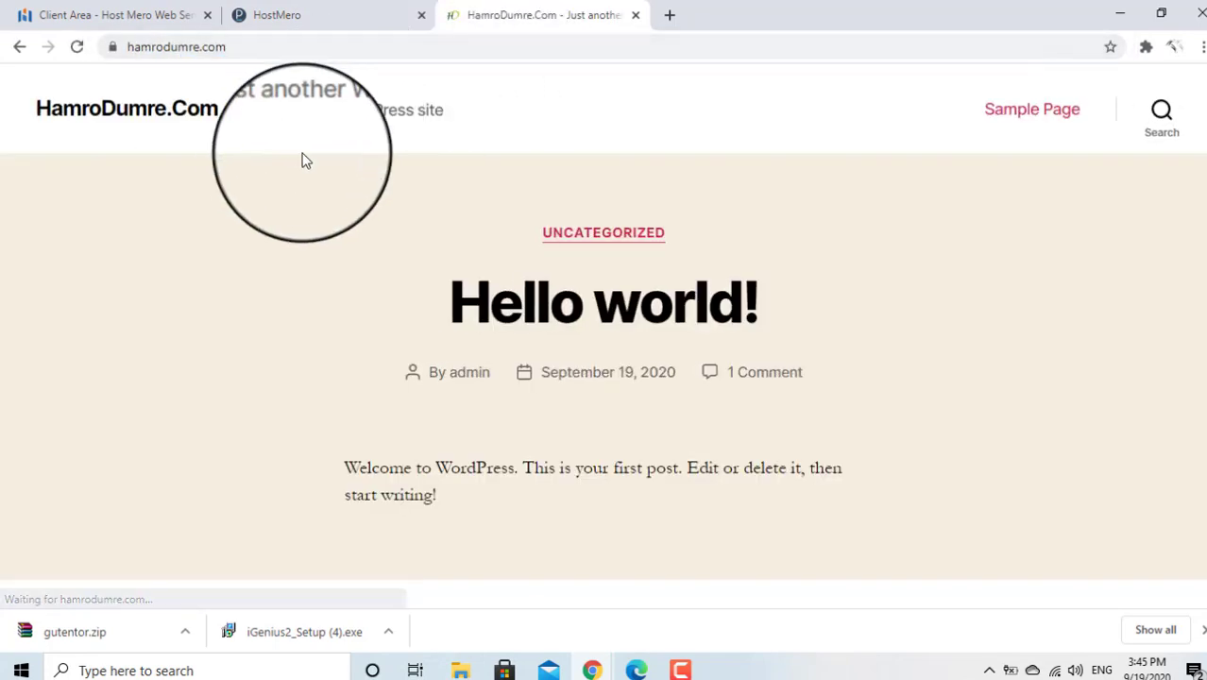
left_click(365, 47)
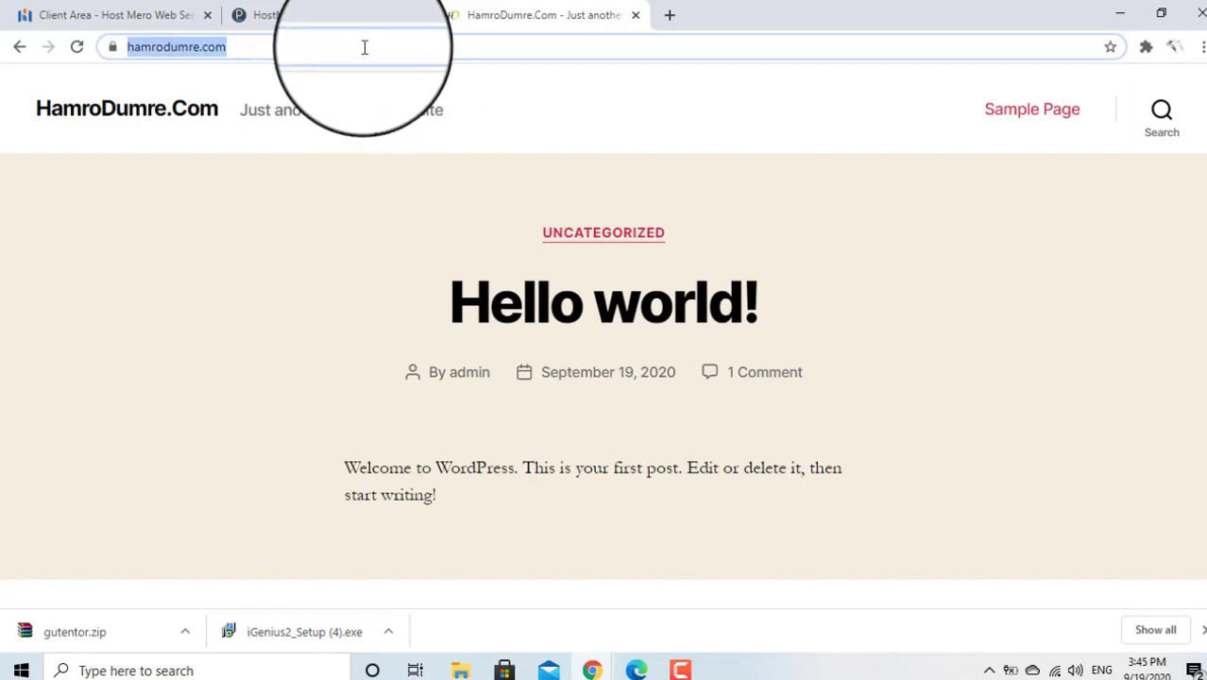
type("/wp-admin")
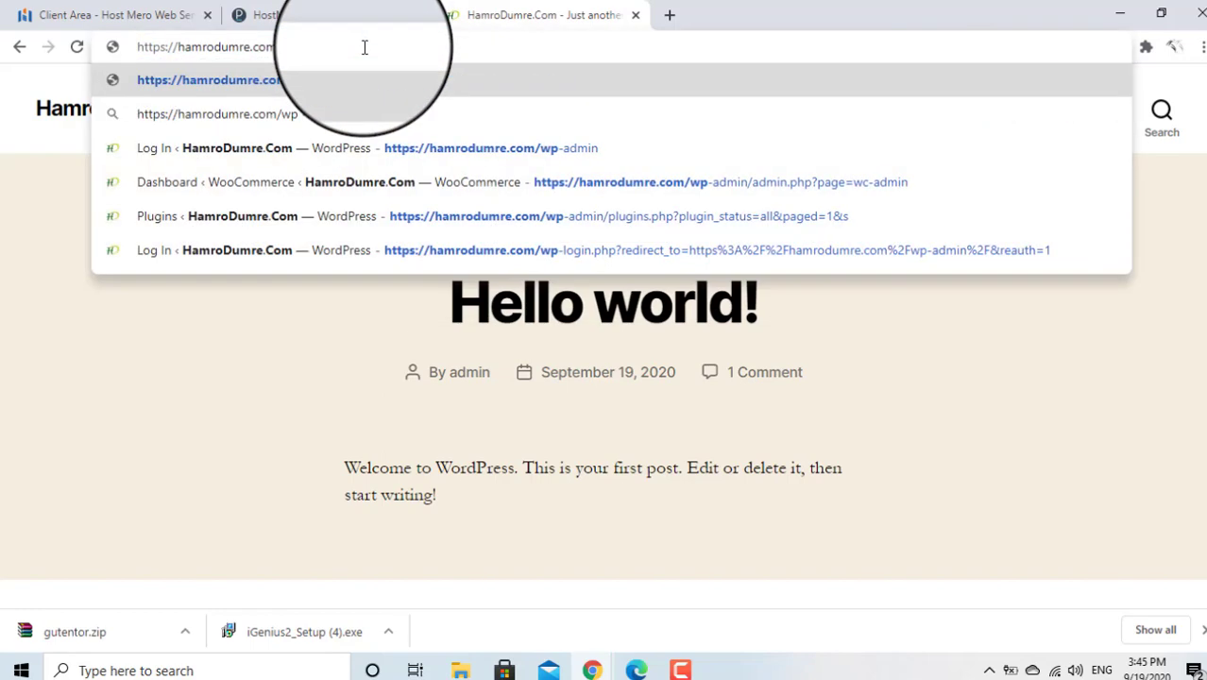
key("Return")
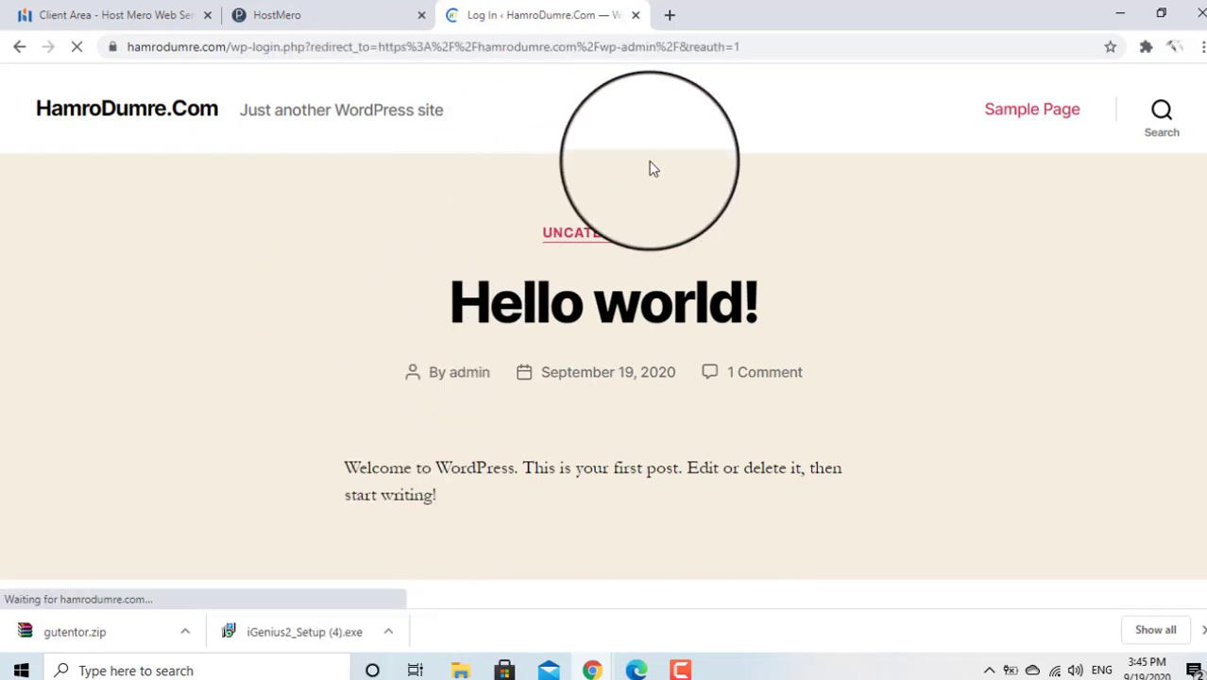
Step: Return to Plesk, close the Plugins and Themes window and dismiss all remaining notifications
left_click(378, 15)
scroll(1042, 159, "up", 2)
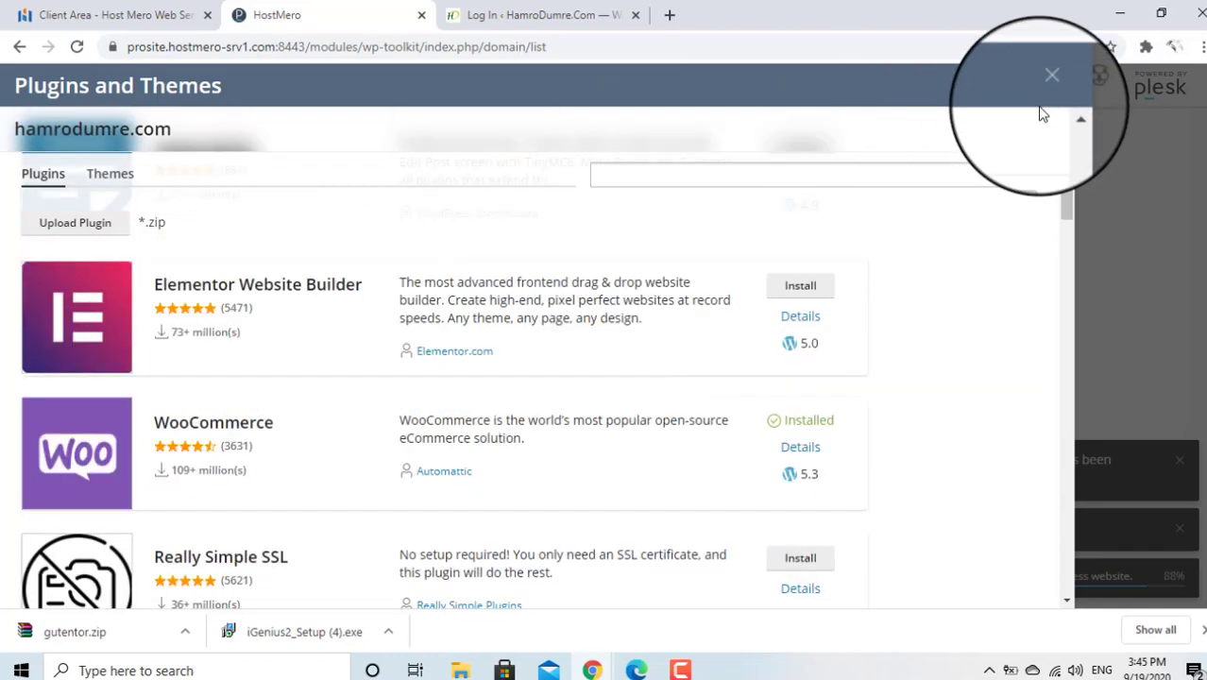
left_click(1049, 92)
scroll(752, 319, "up", 3)
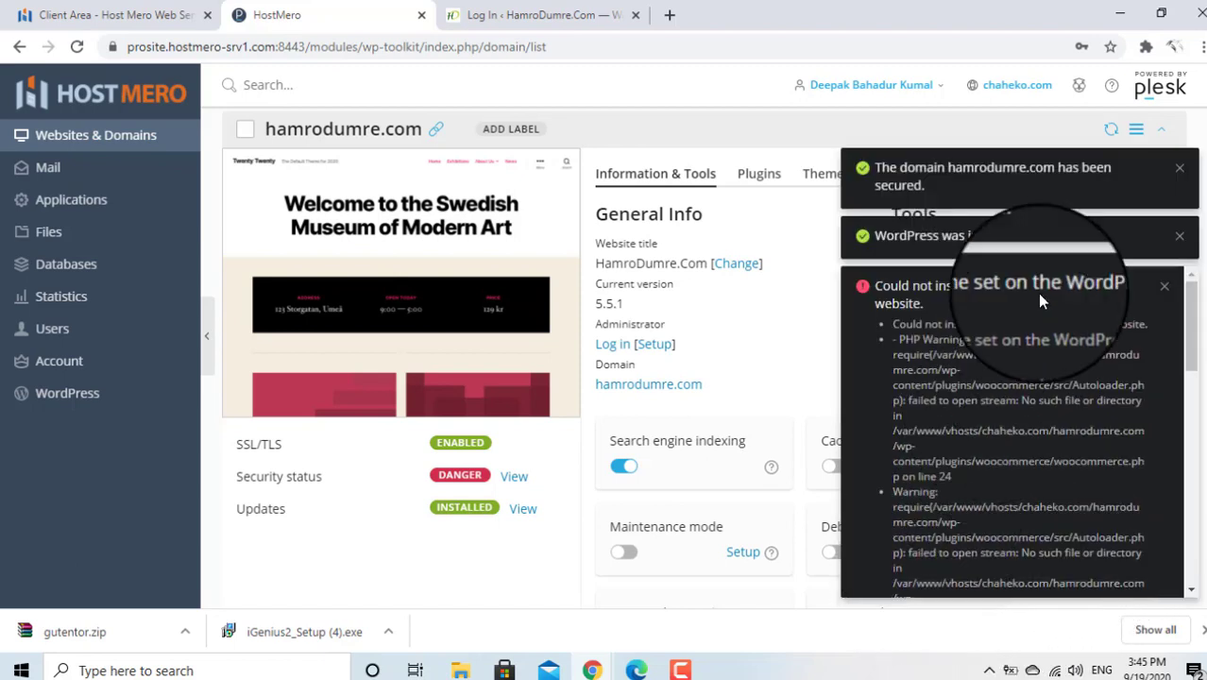
left_click(1165, 288)
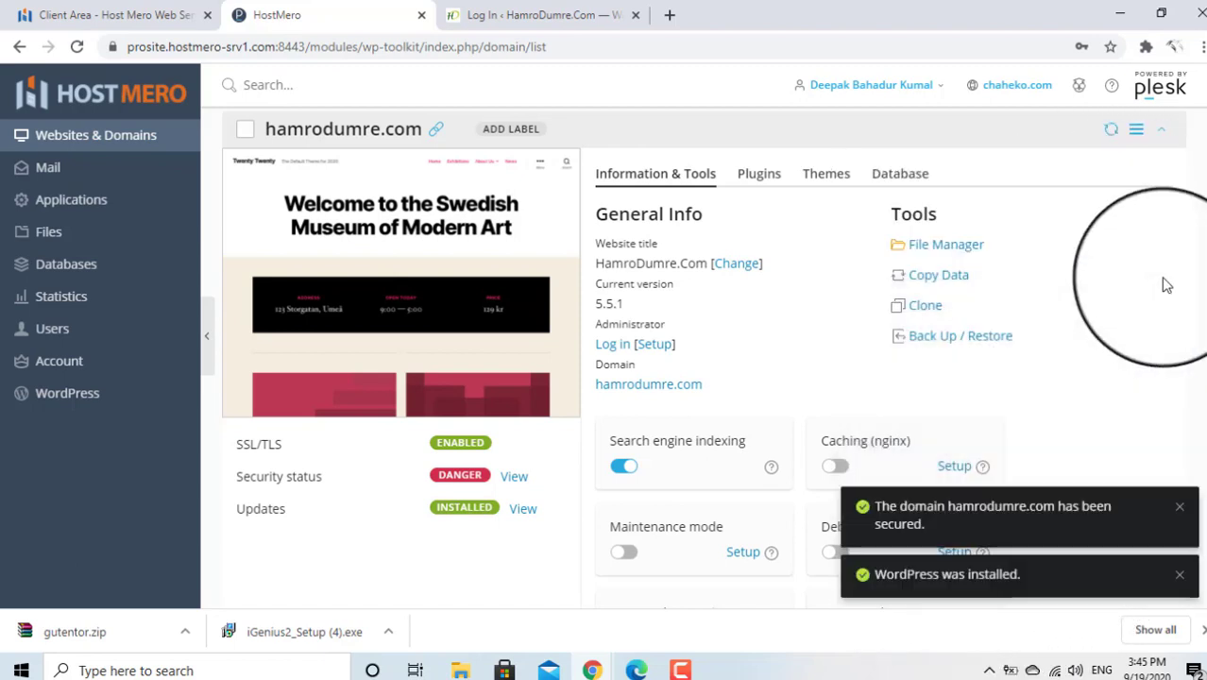
left_click(1181, 510)
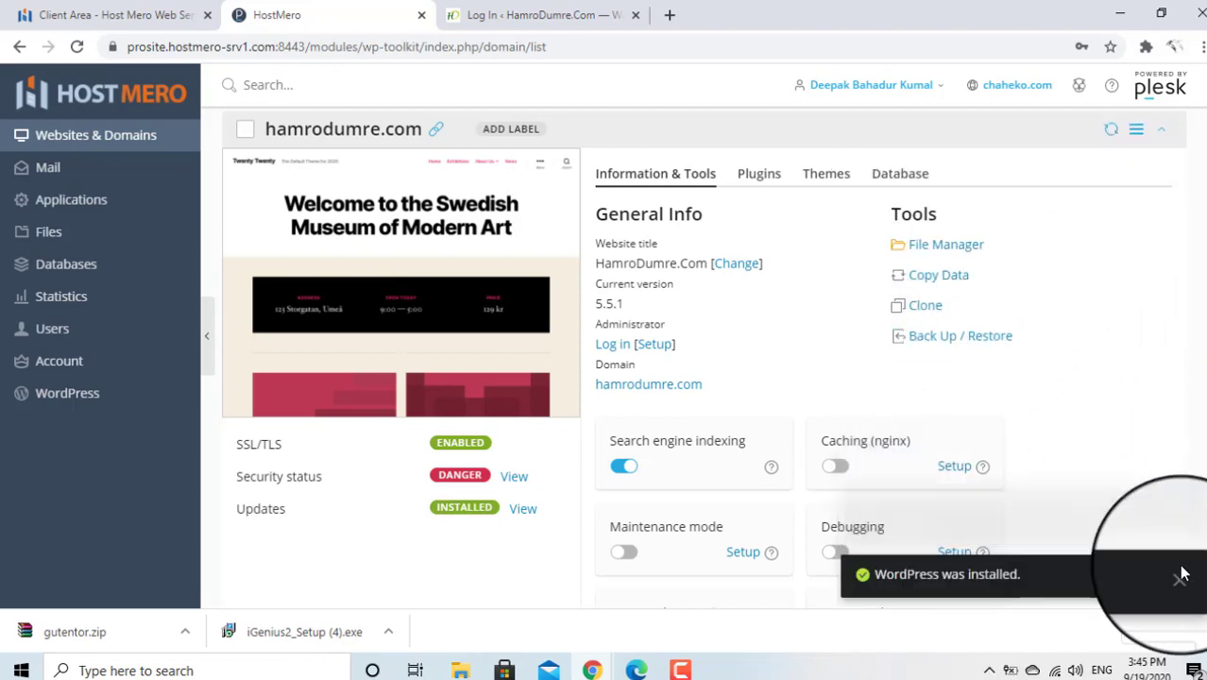
left_click(1188, 587)
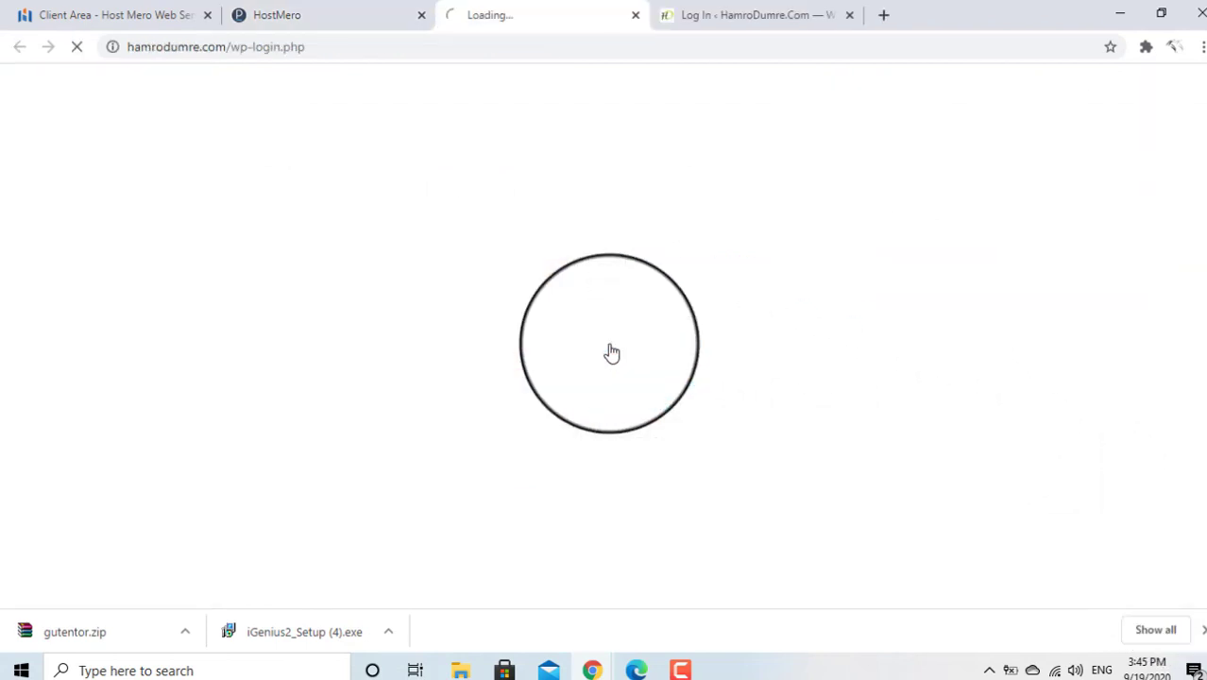
Step: Log in to the hamrodumre.com WordPress administration from Plesk and close the older login tab
left_click(833, 15)
left_click(850, 16)
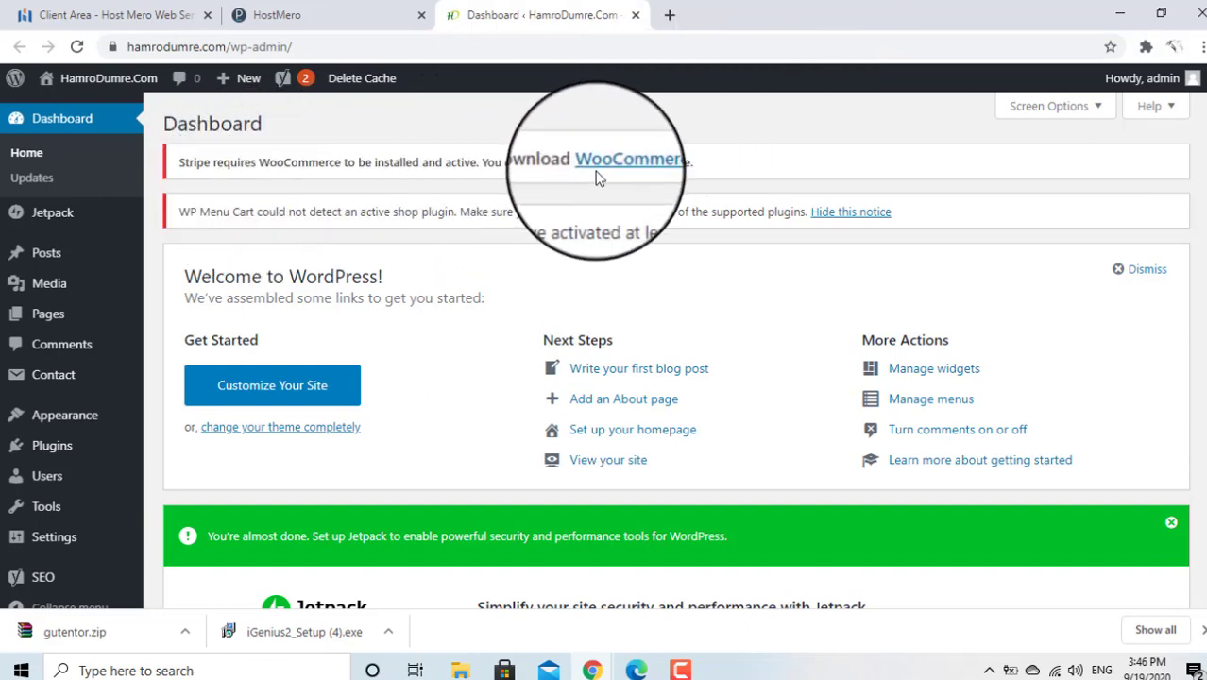
Step: View the WooCommerce website linked in the dashboard notice, return to the dashboard and activate the installed WooCommerce plugin
left_click(639, 165)
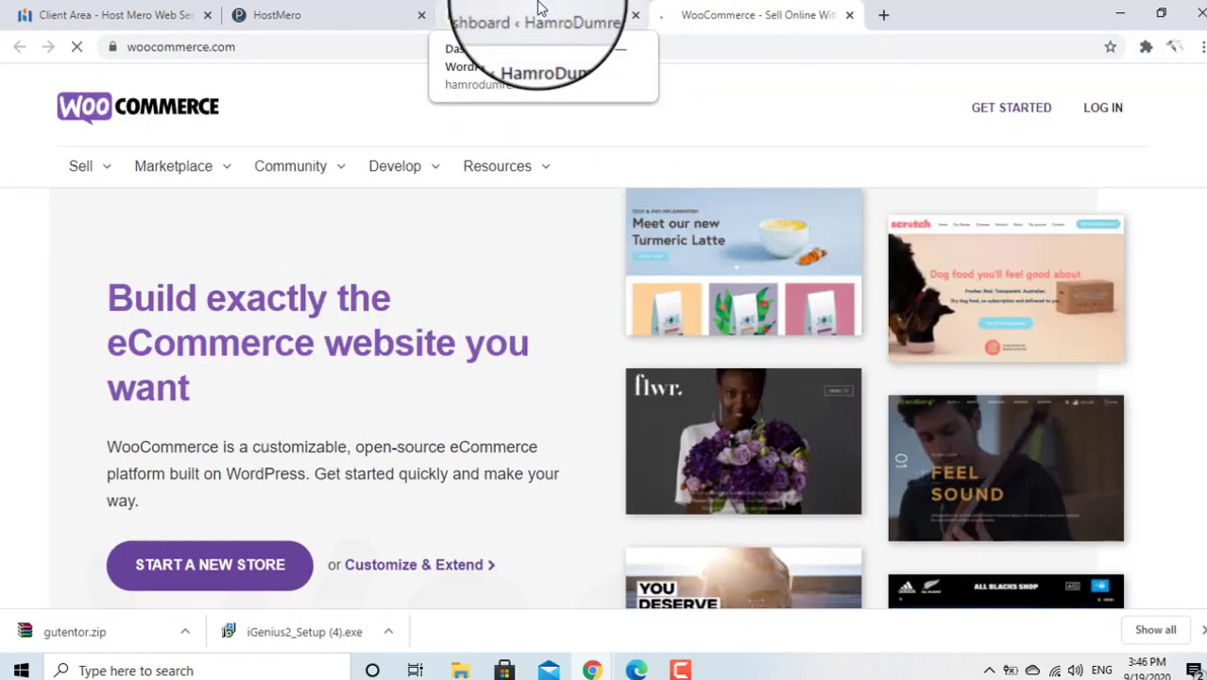
left_click(539, 8)
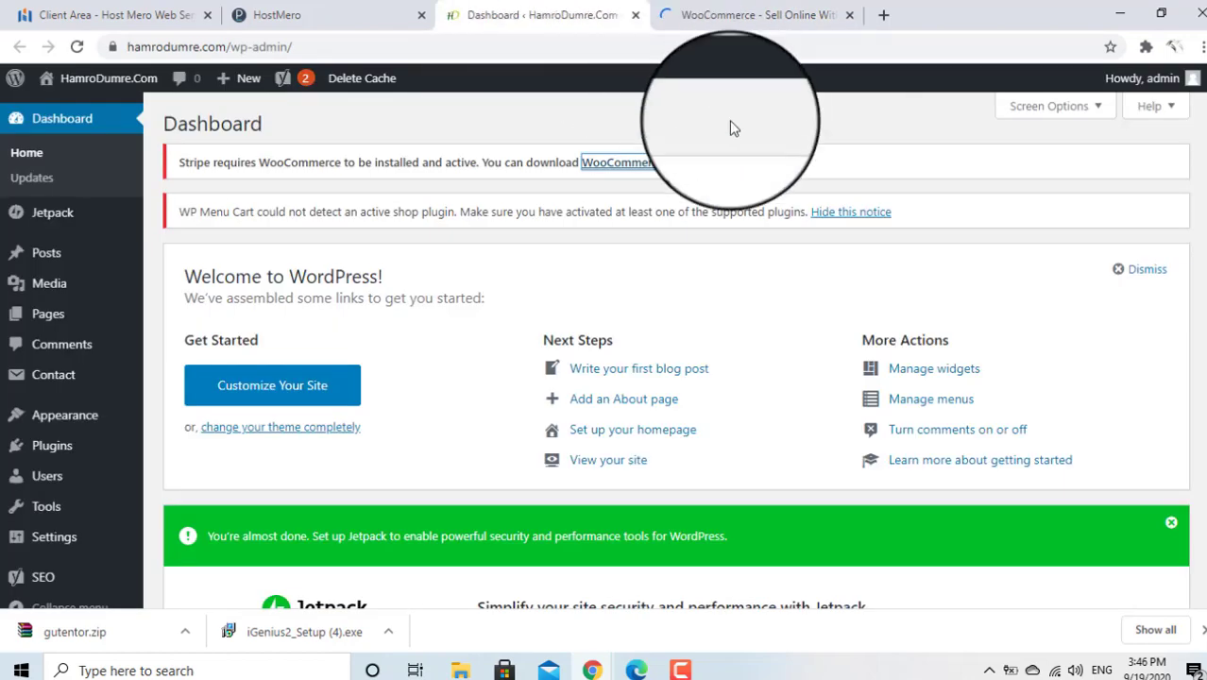
mouse_move(52, 419)
scroll(52, 418, "down", 1)
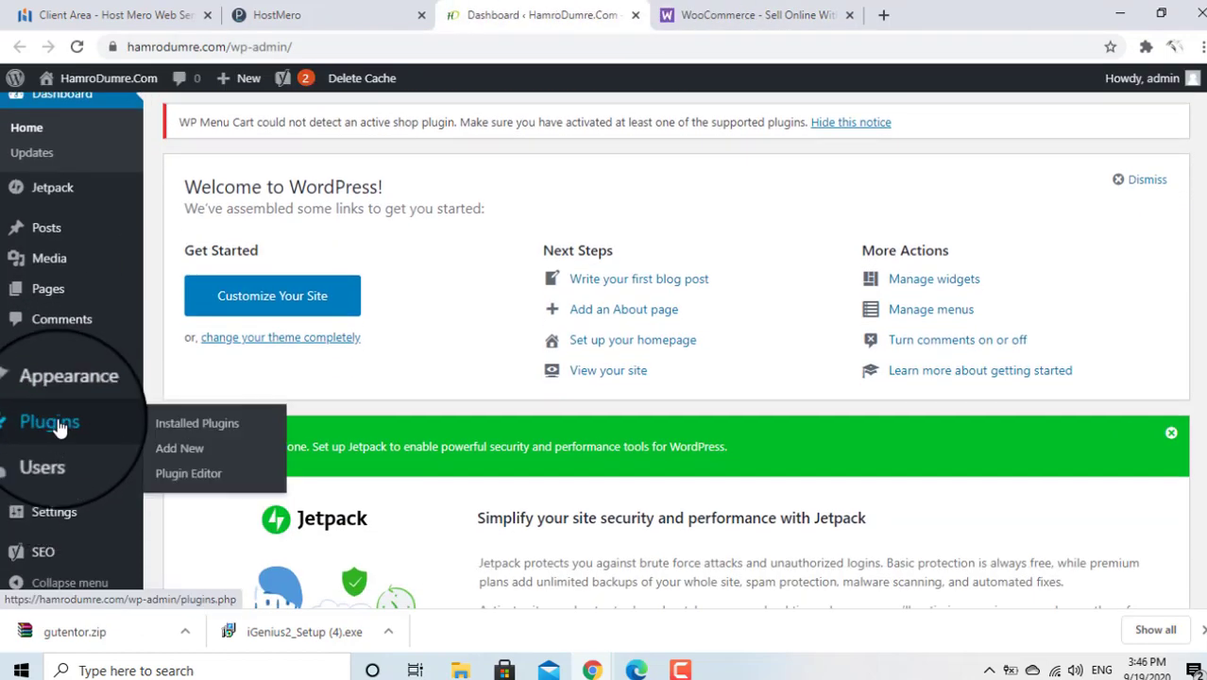
left_click(59, 427)
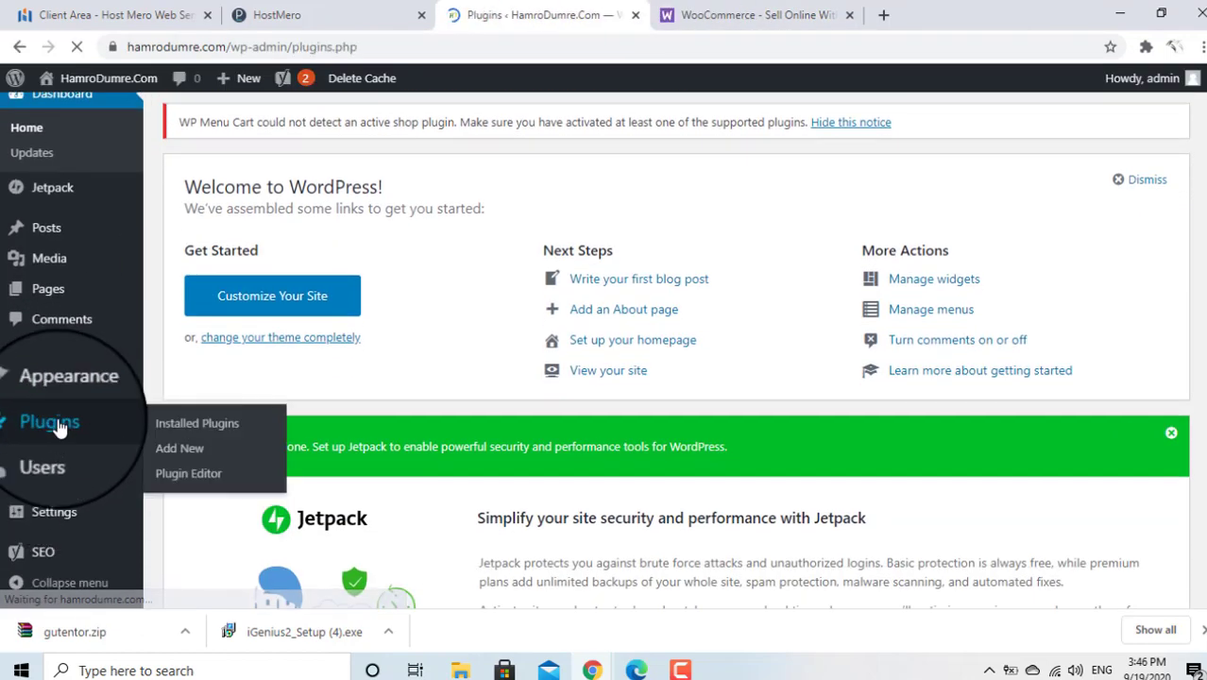
scroll(560, 338, "down", 8)
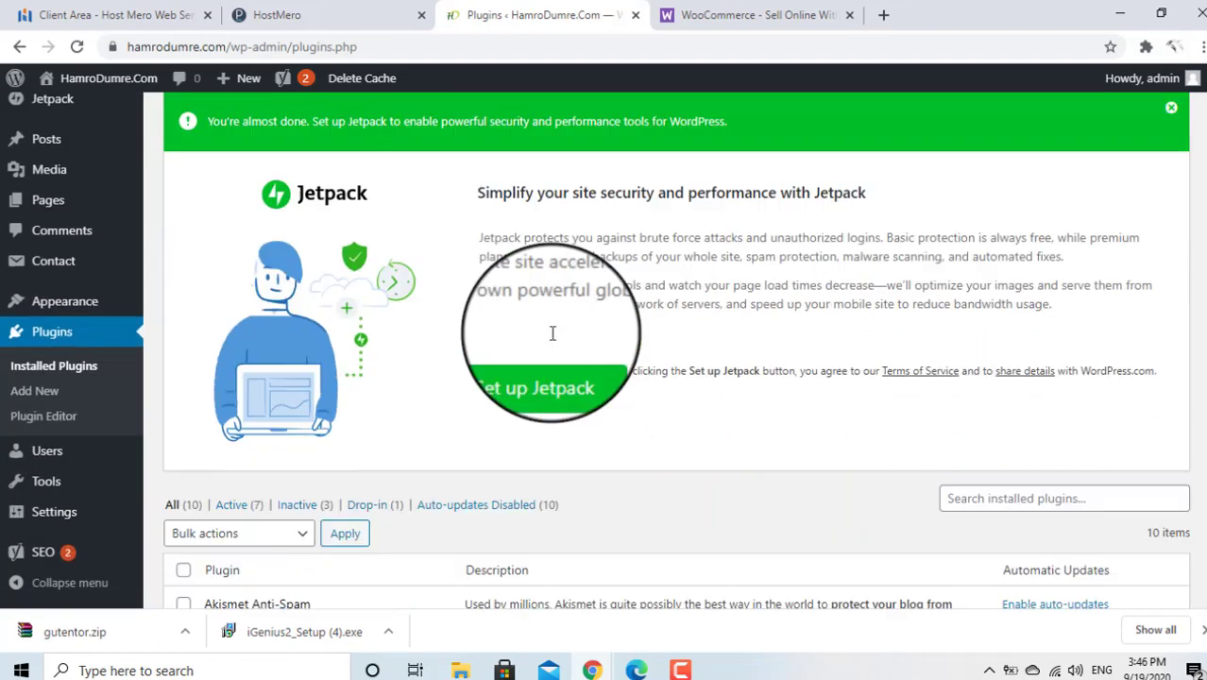
scroll(257, 262, "down", 2)
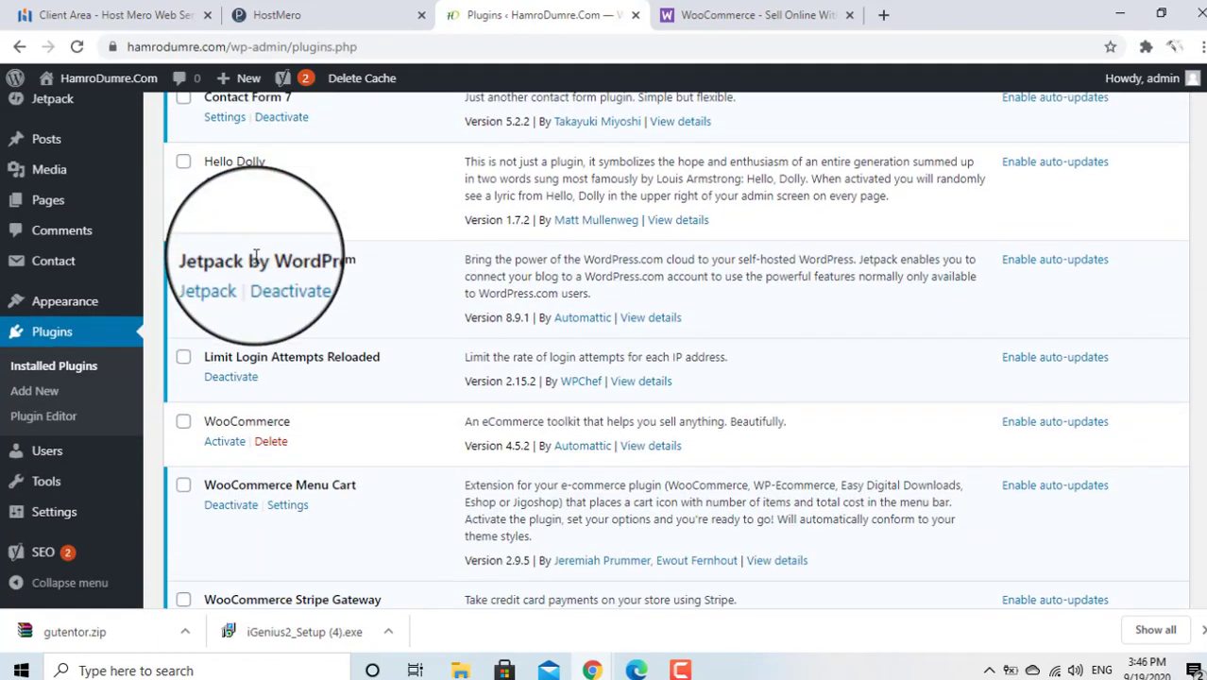
left_click(236, 441)
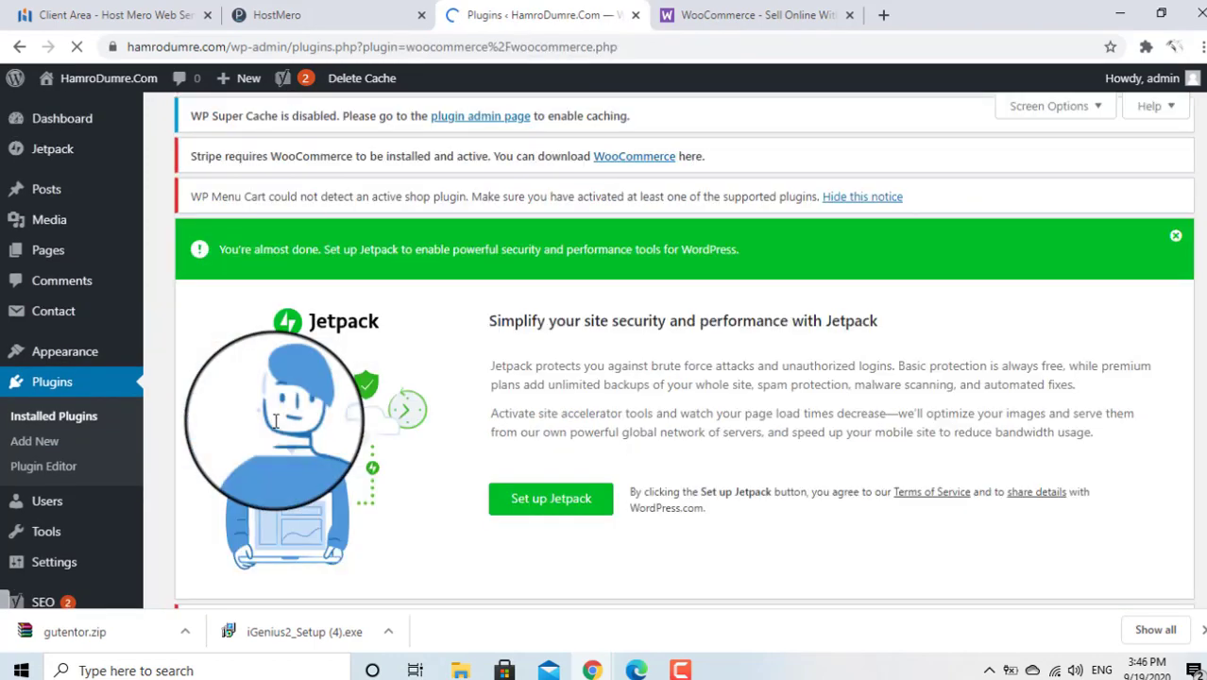
Step: Try again to activate the WooCommerce plugin in the installed plugins list
scroll(283, 369, "down", 12)
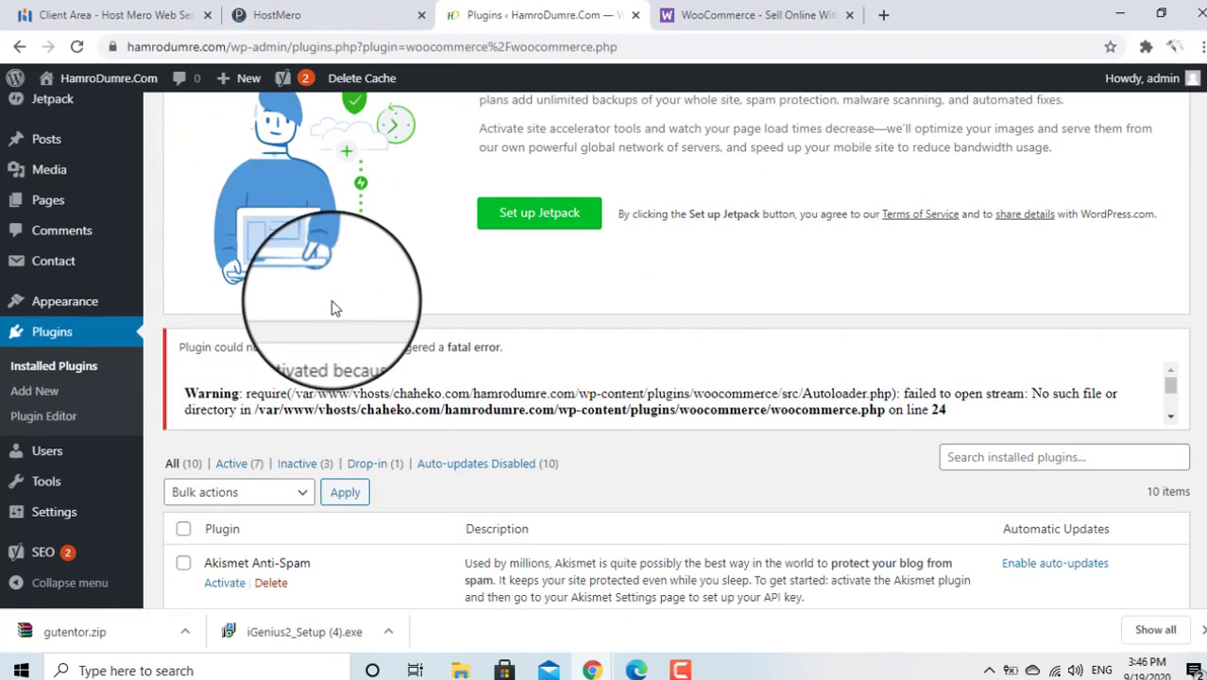
scroll(344, 301, "down", 4)
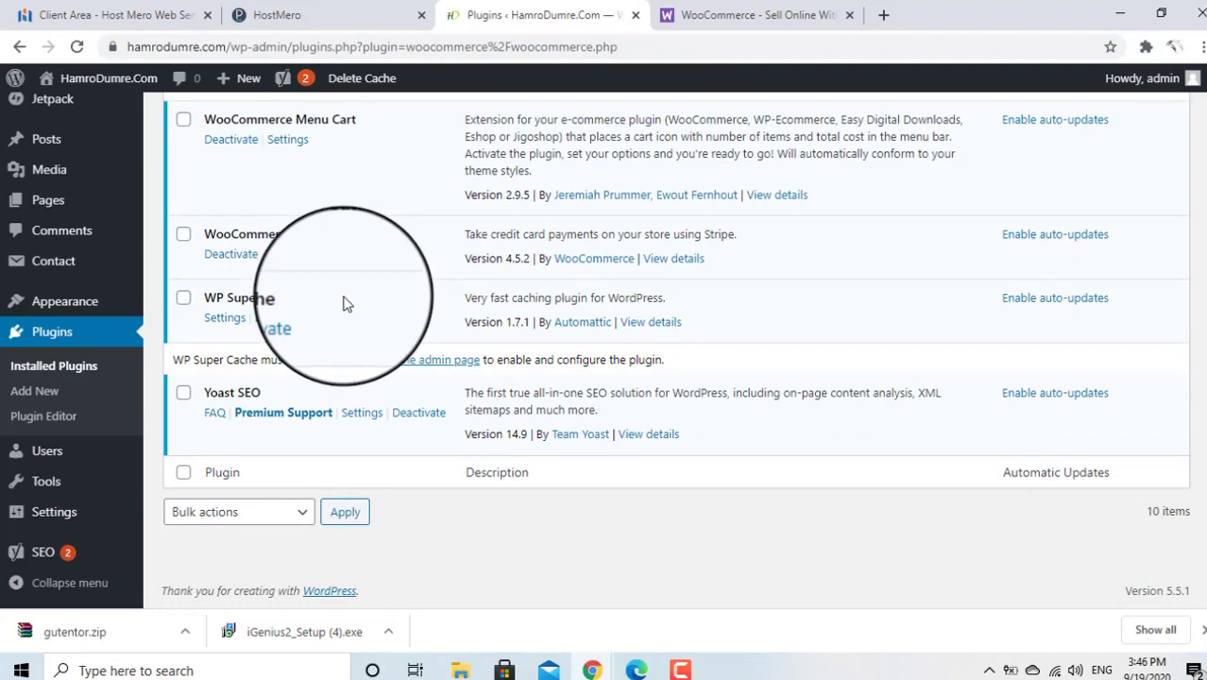
scroll(345, 303, "up", 4)
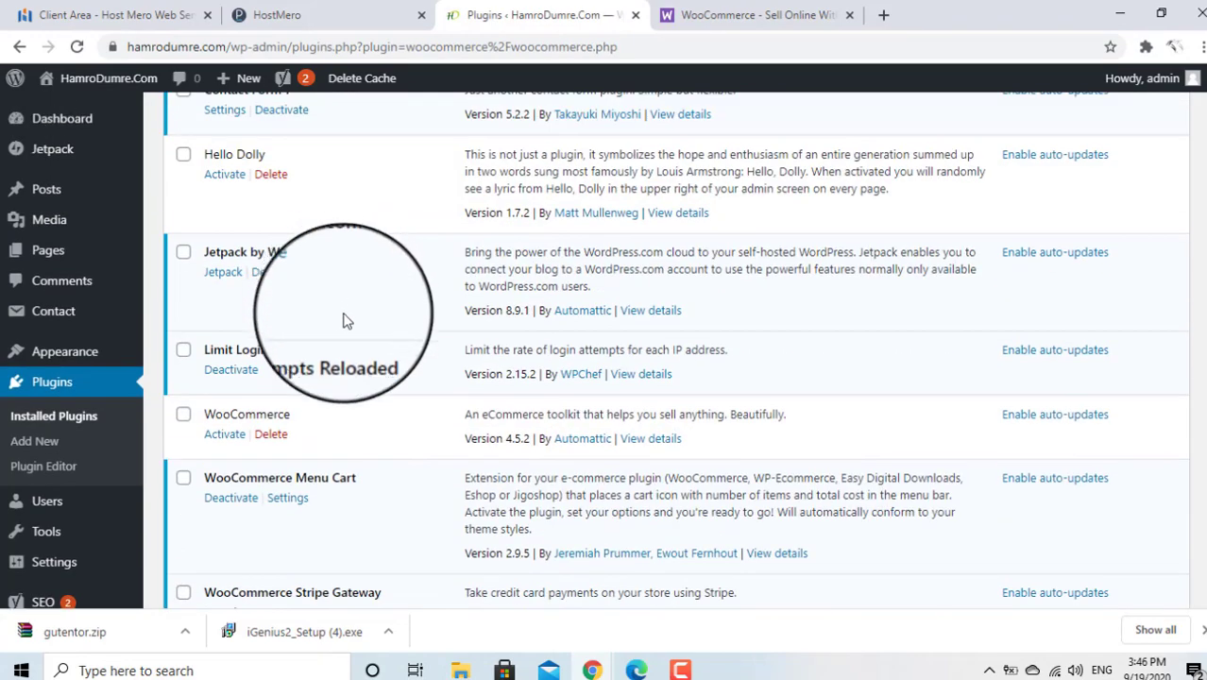
left_click(222, 434)
scroll(437, 387, "up", 10)
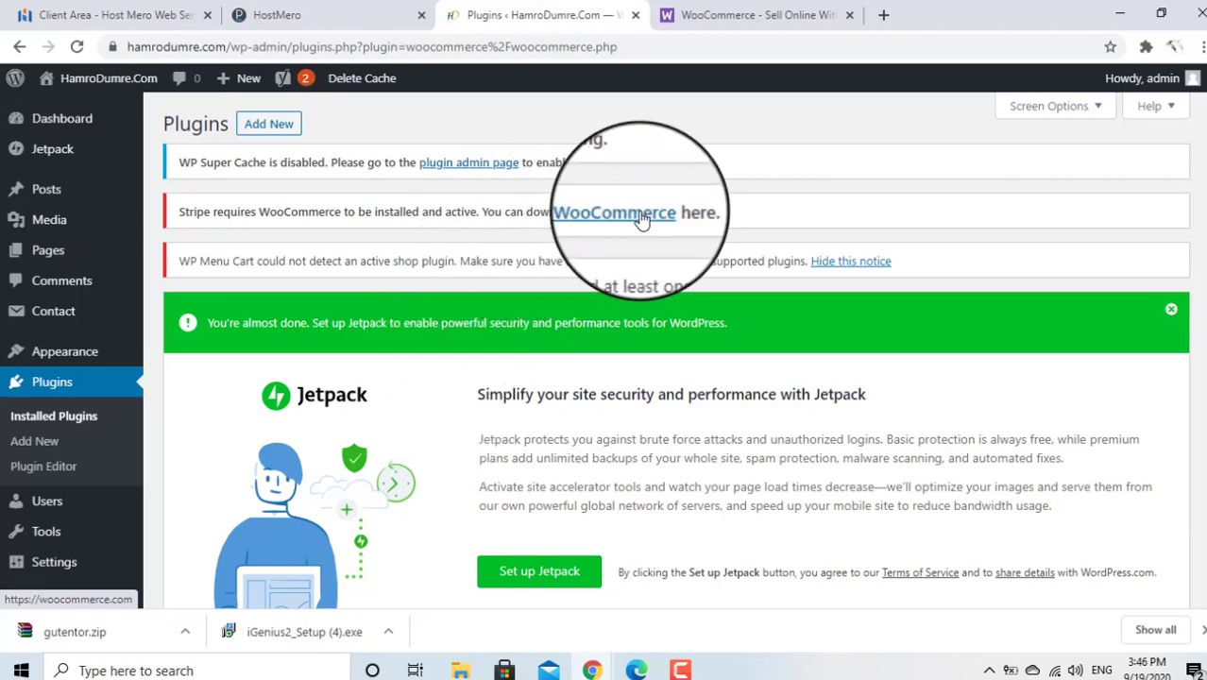
Step: Open the WP Super Cache settings from the admin notice, turn caching on and update the status
left_click(454, 165)
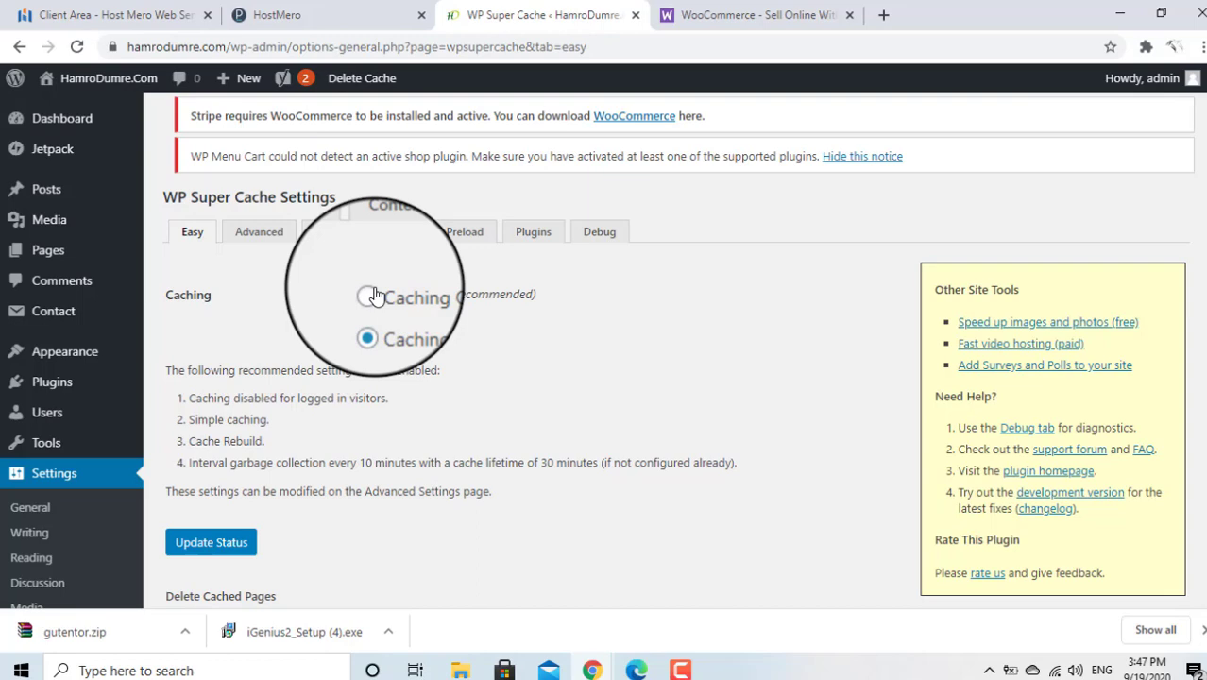
left_click(211, 543)
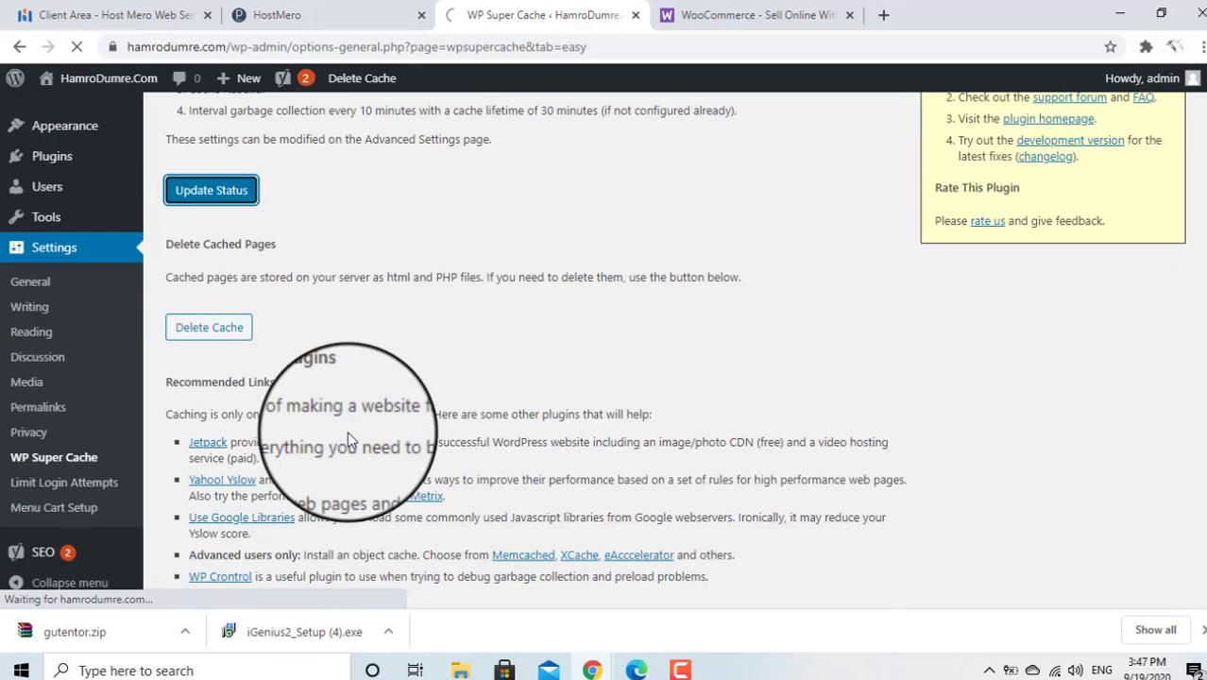
scroll(336, 420, "down", 3)
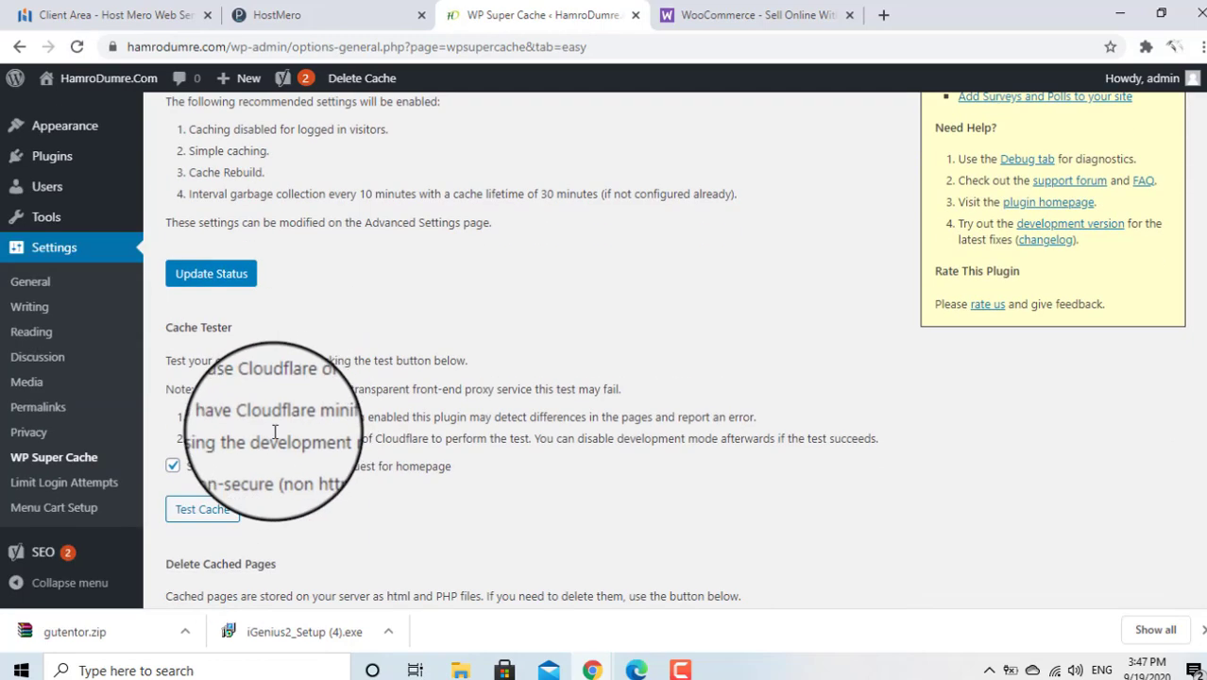
Step: Test the cache with the non-secure homepage request enabled, and update the caching status again with caching on
left_click(203, 510)
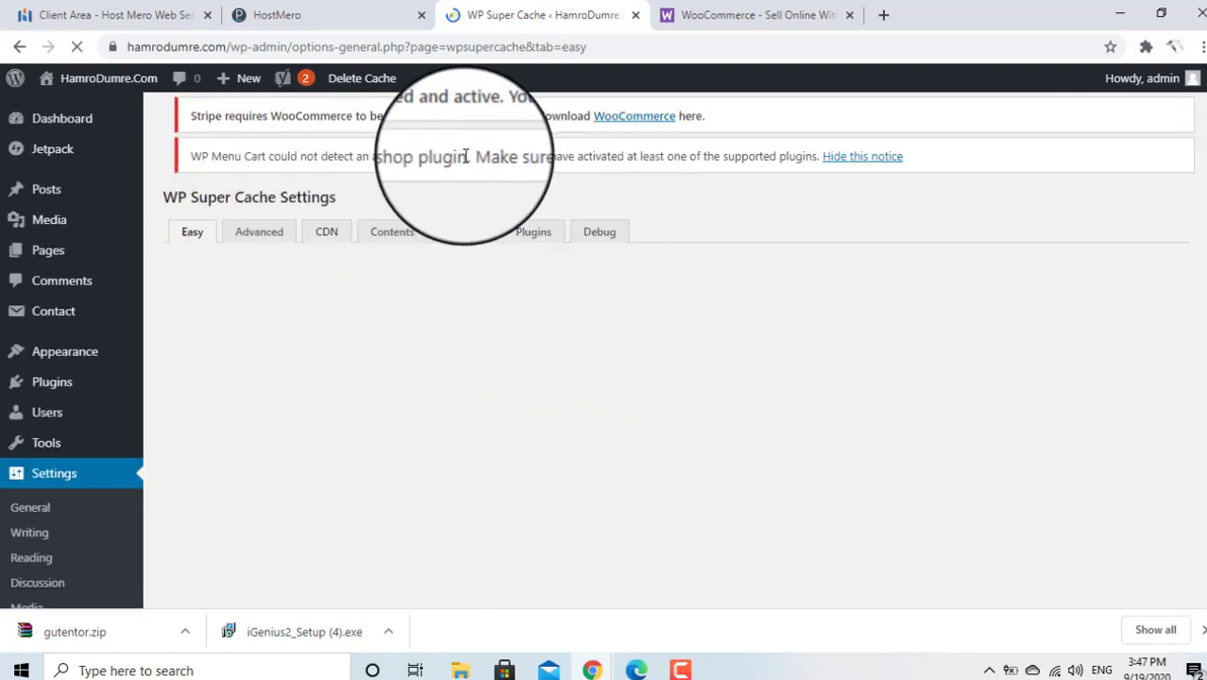
left_click(370, 205)
scroll(284, 425, "down", 1)
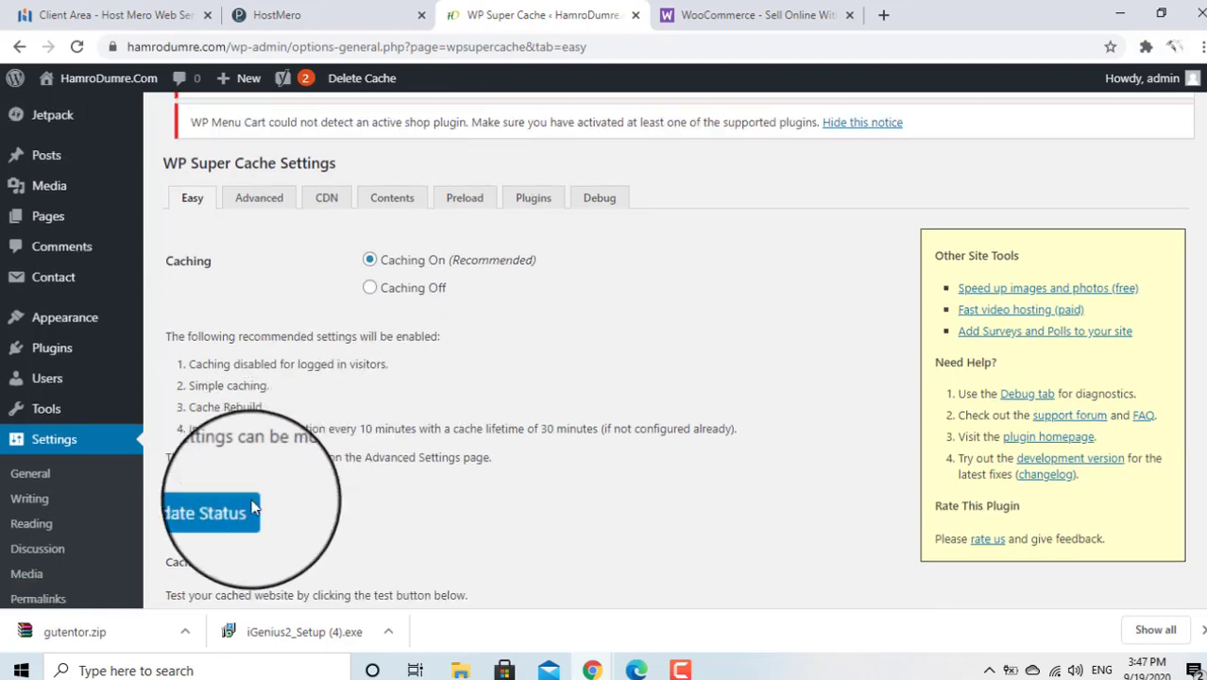
left_click(212, 454)
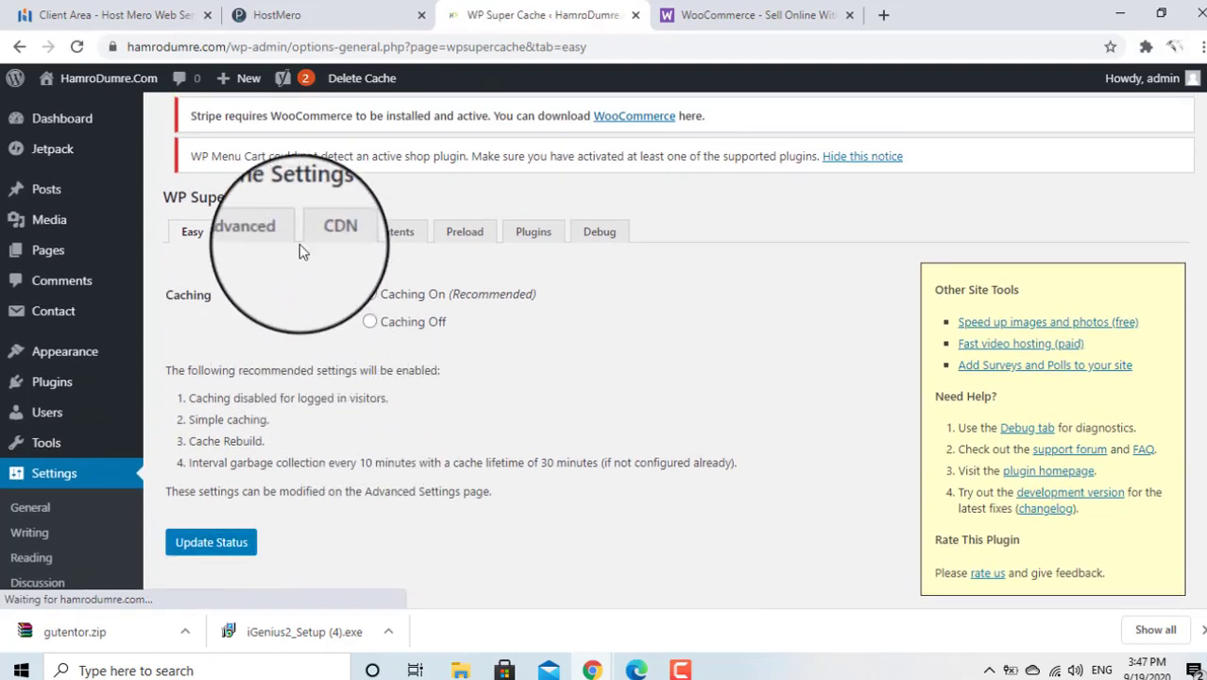
Step: Look over the rest of the WP Super Cache settings and open the site's installed themes
scroll(89, 493, "down", 4)
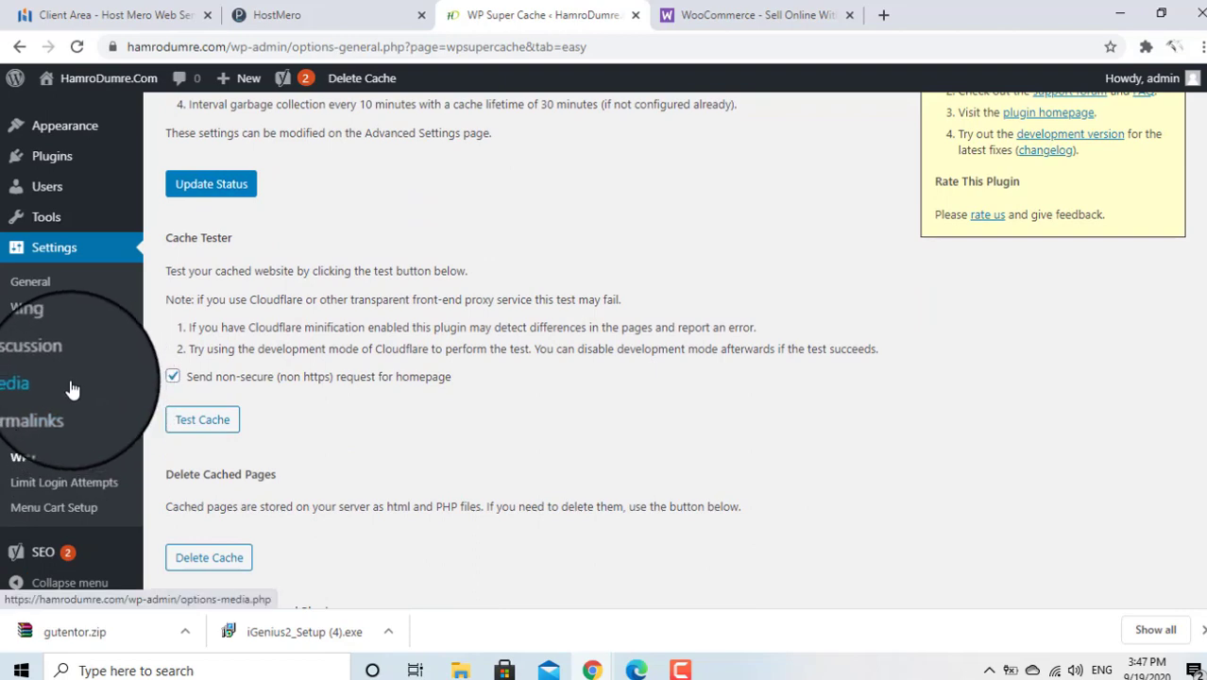
scroll(73, 386, "up", 4)
scroll(73, 385, "down", 5)
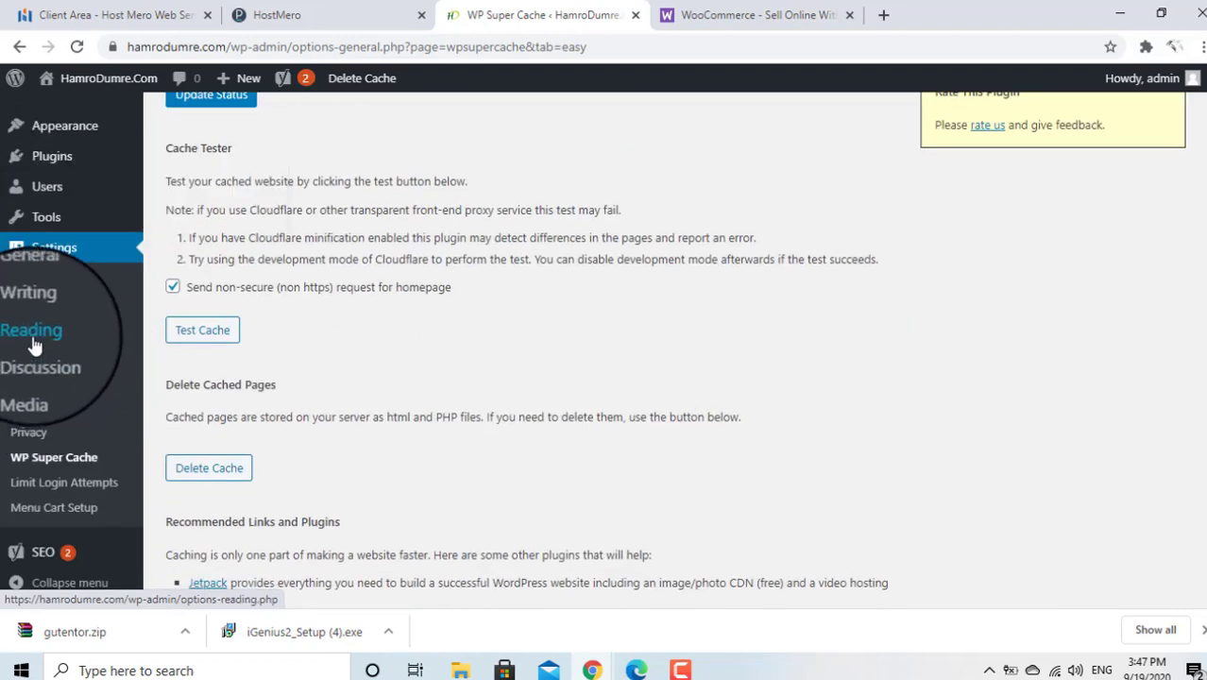
scroll(35, 345, "up", 3)
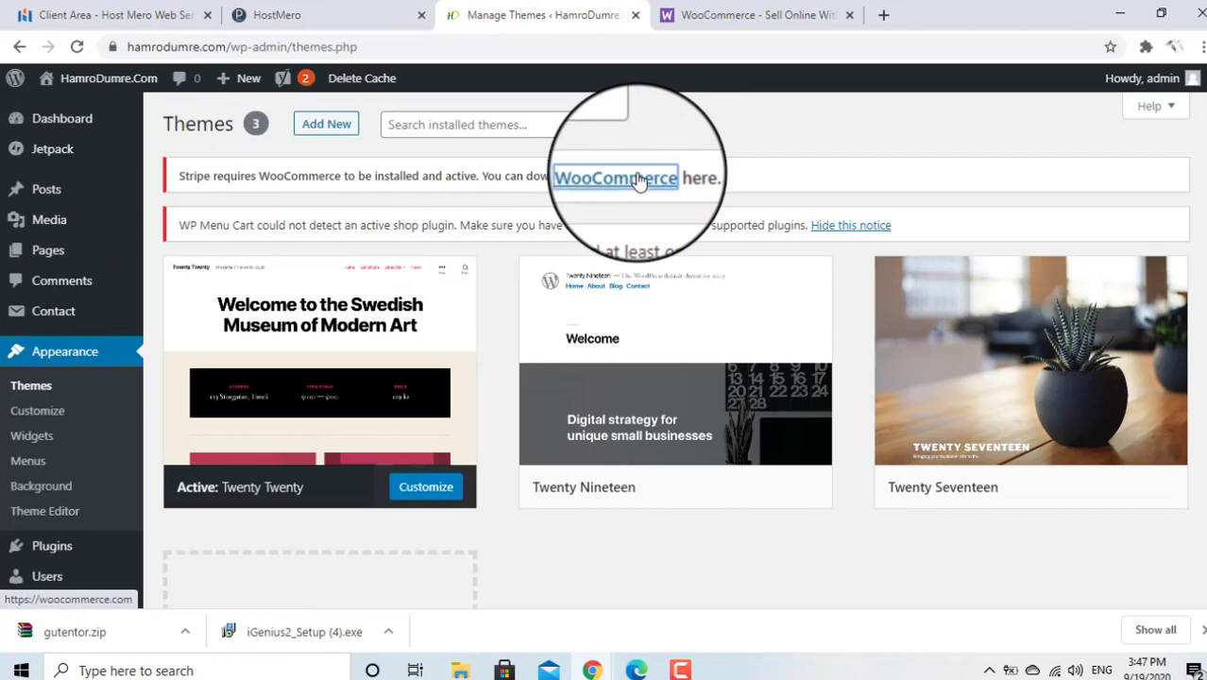
Step: Open the WooCommerce website from the Stripe notice, browse its home page and dismiss the special-offers sign-up pop-up
left_click(639, 180)
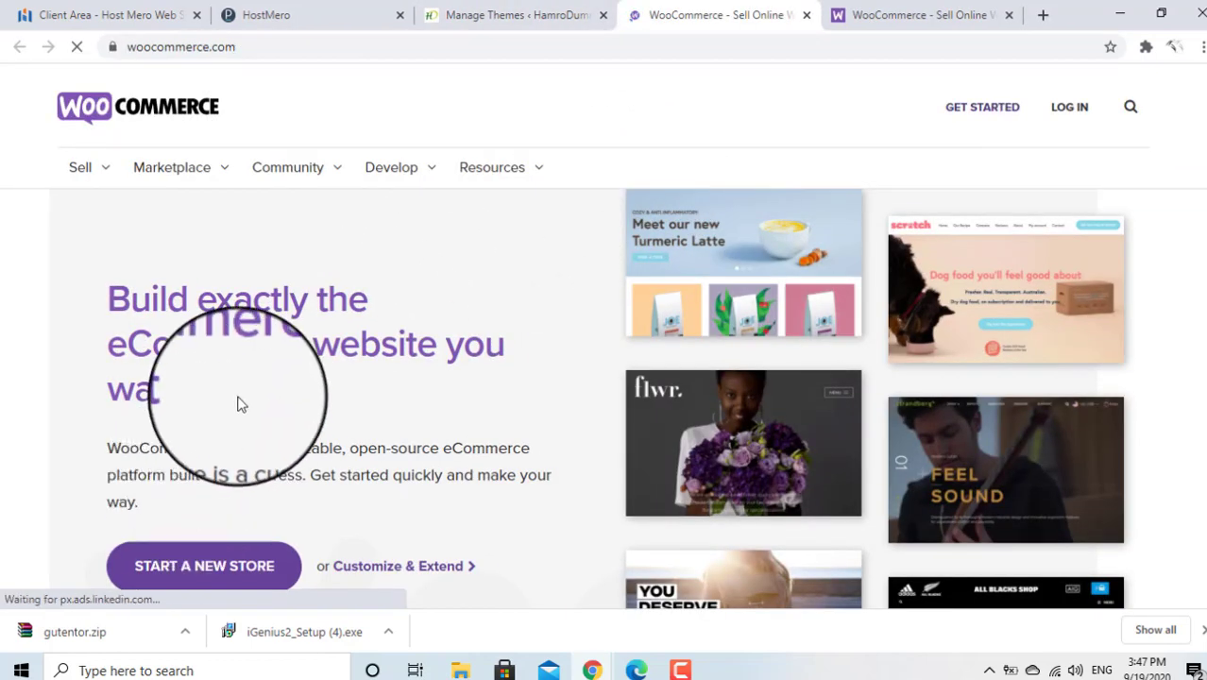
scroll(237, 403, "down", 7)
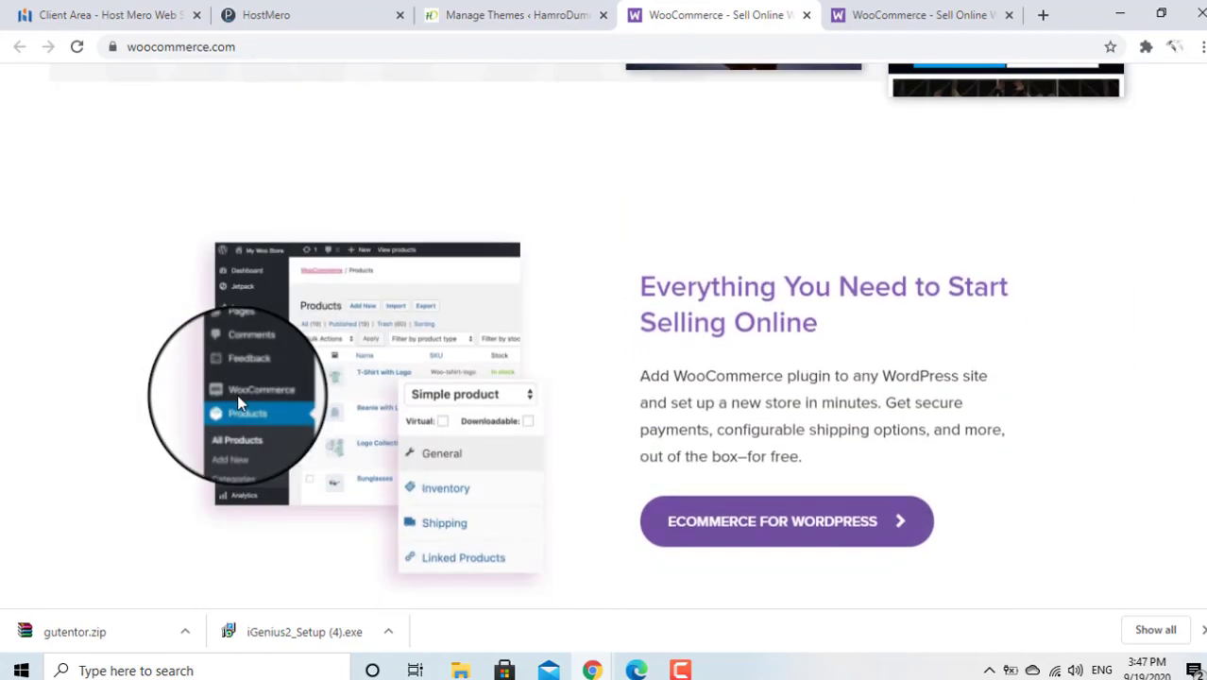
scroll(237, 403, "down", 10)
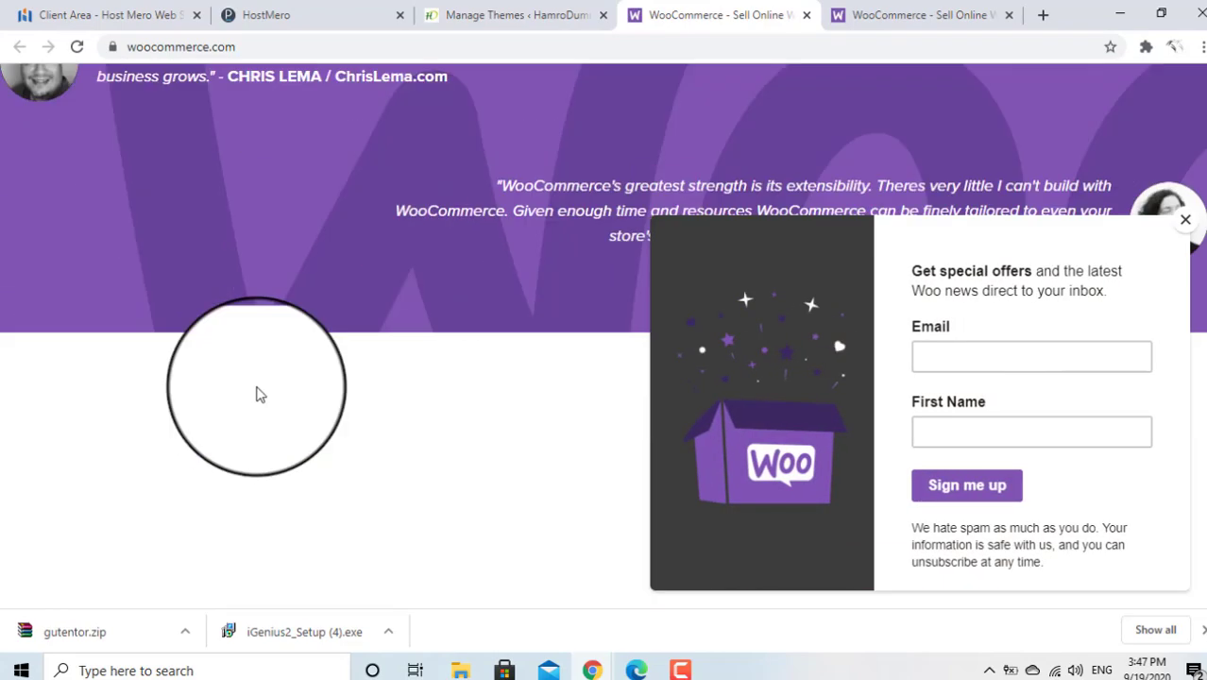
scroll(260, 395, "down", 6)
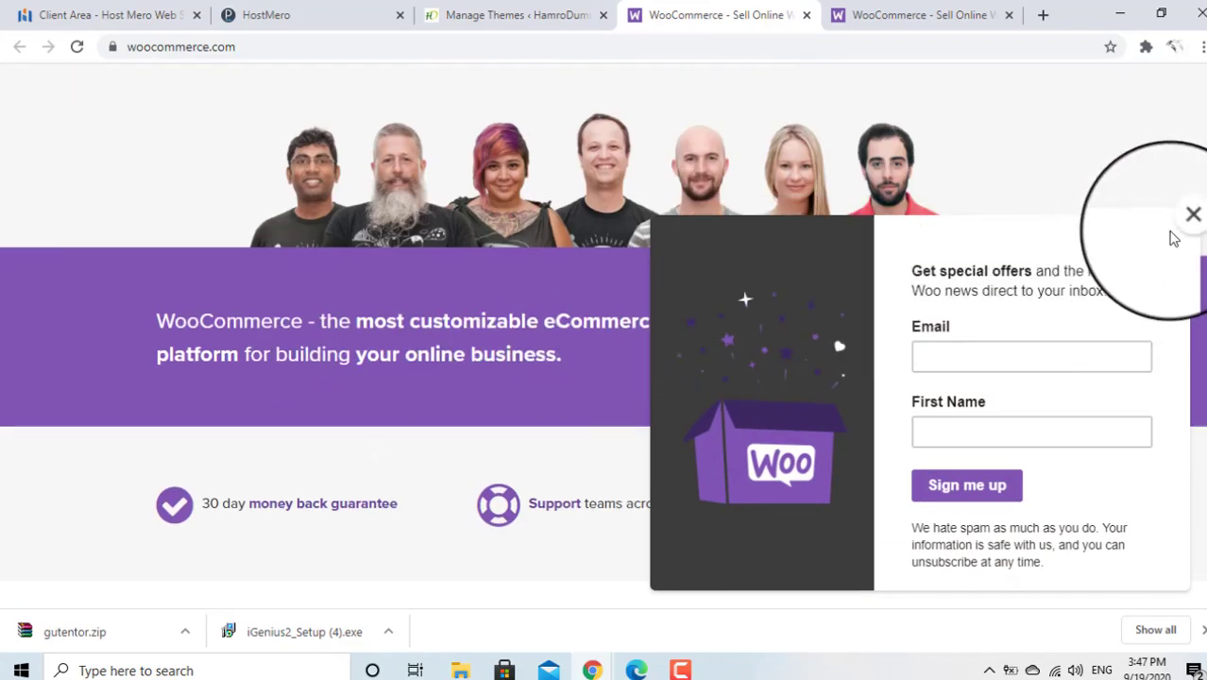
left_click(1192, 215)
scroll(854, 310, "down", 5)
scroll(812, 302, "up", 7)
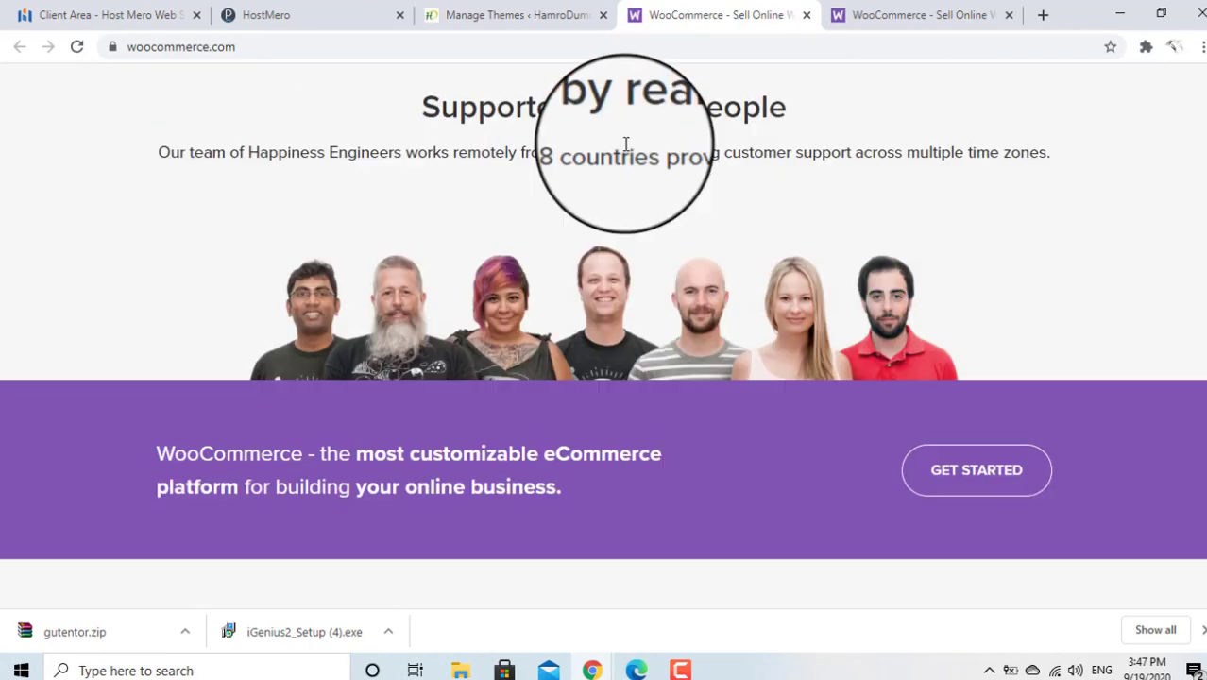
Step: Return to the WordPress administration and open the installed plugins list
left_click(590, 14)
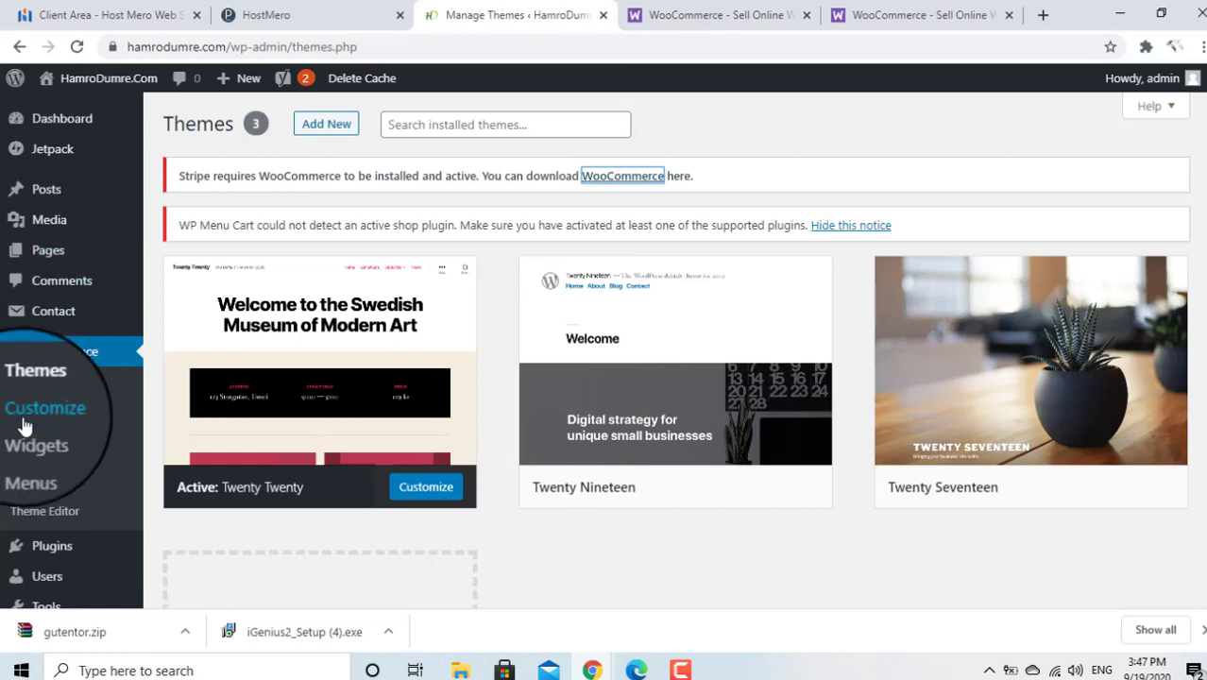
scroll(38, 449, "down", 2)
left_click(65, 372)
scroll(65, 368, "up", 2)
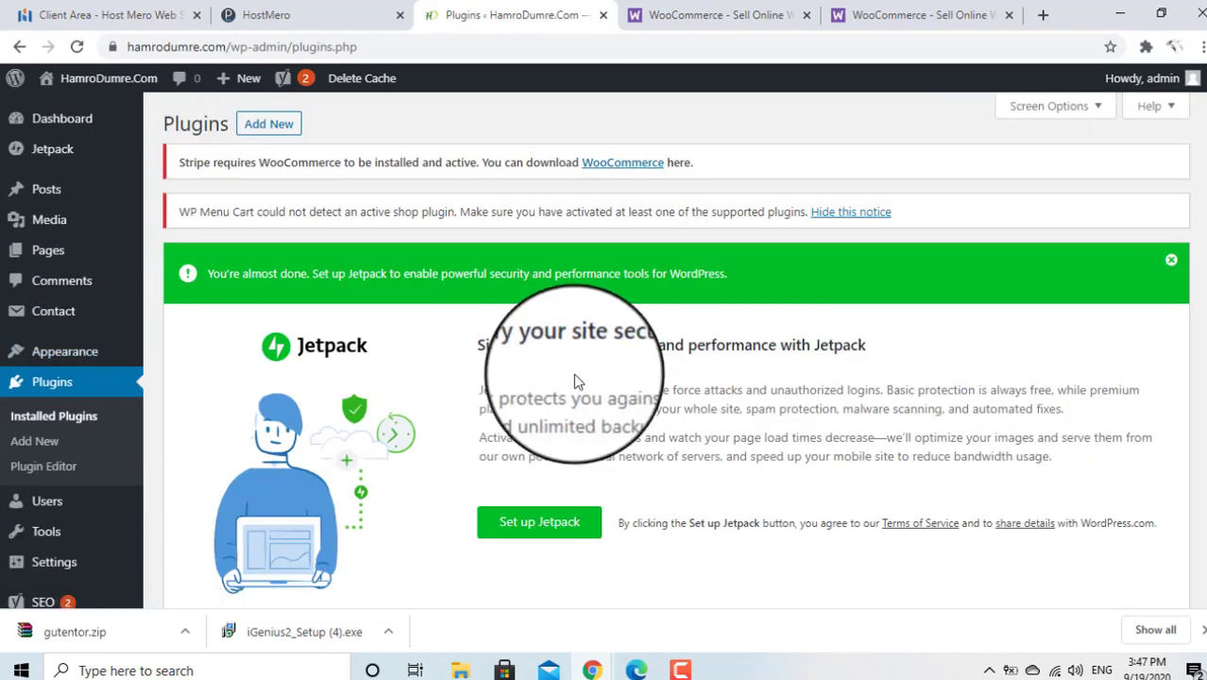
Step: Review the installed plugins, including WooCommerce Menu Cart and Stripe Gateway, and try once more to activate WooCommerce
scroll(553, 324, "down", 5)
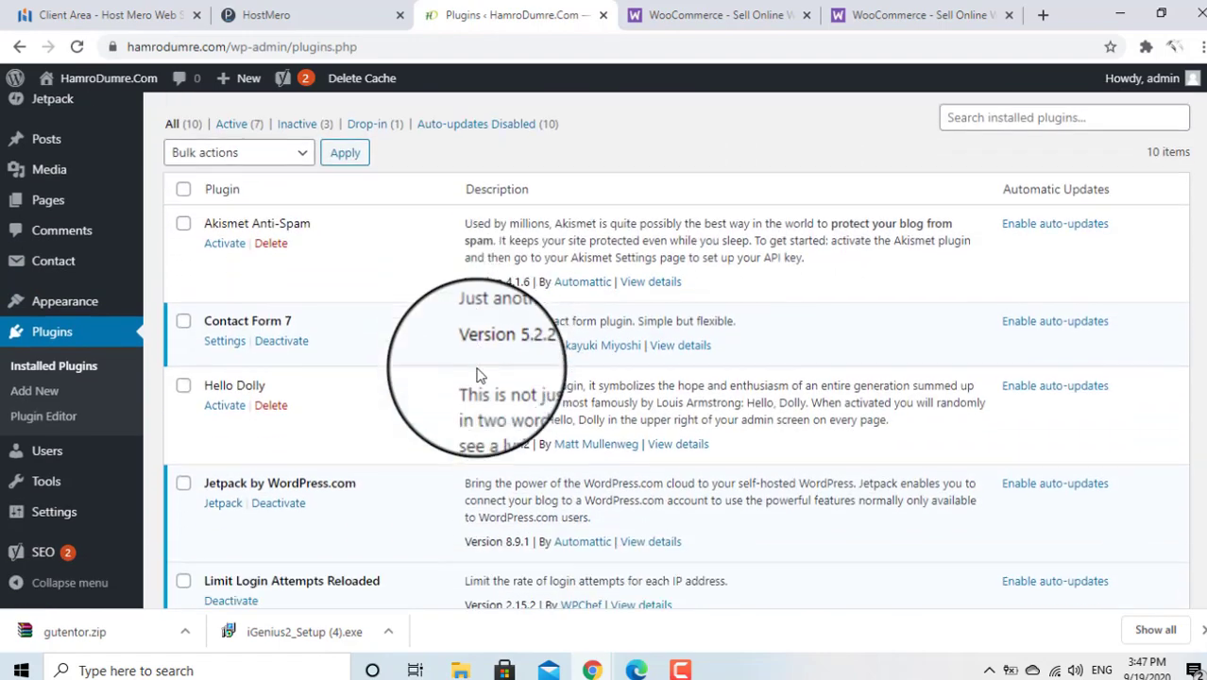
scroll(253, 399, "down", 3)
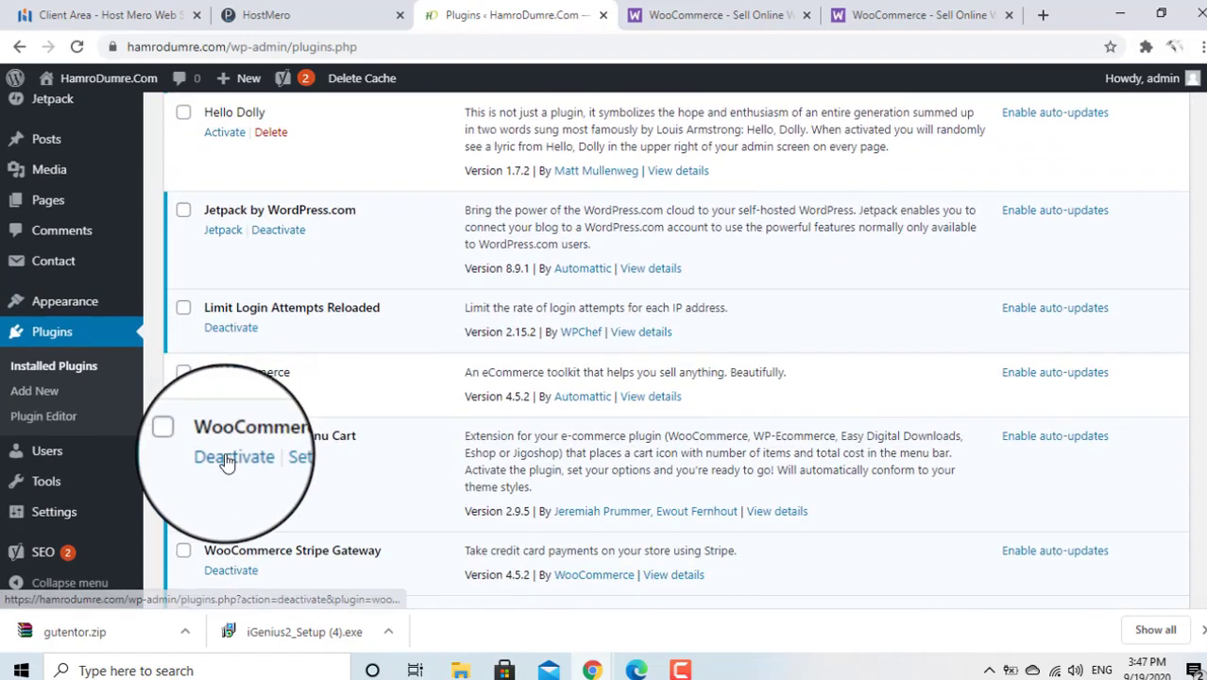
scroll(251, 468, "down", 1)
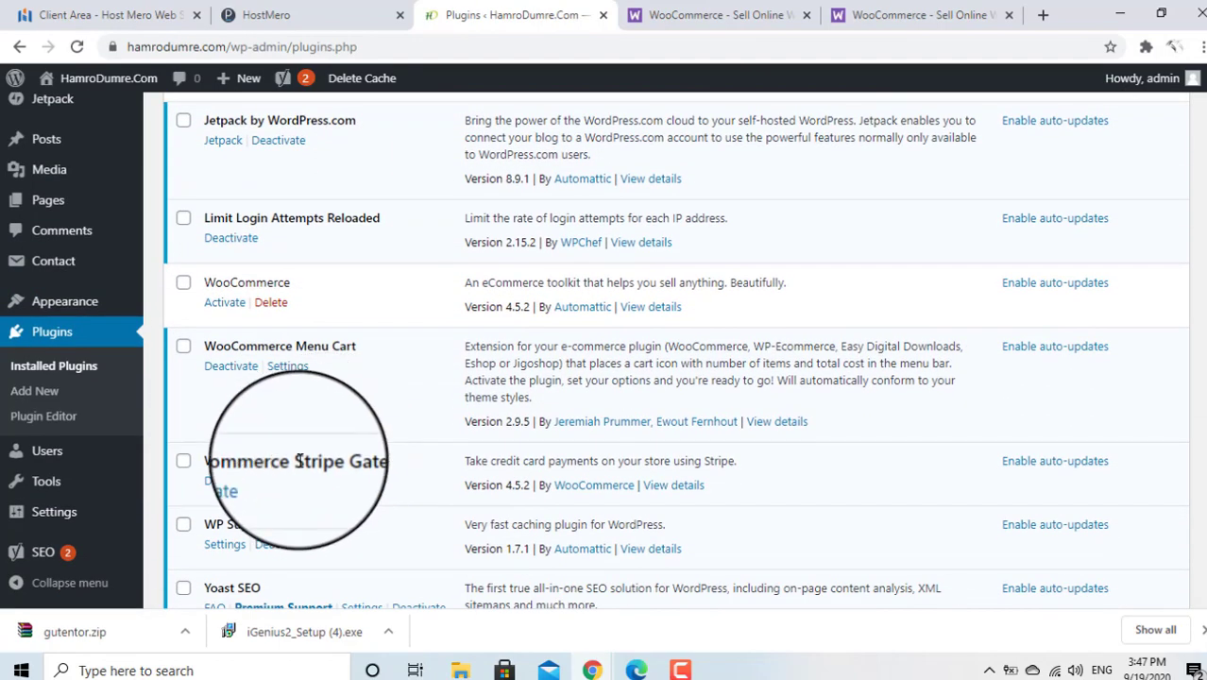
scroll(270, 477, "down", 2)
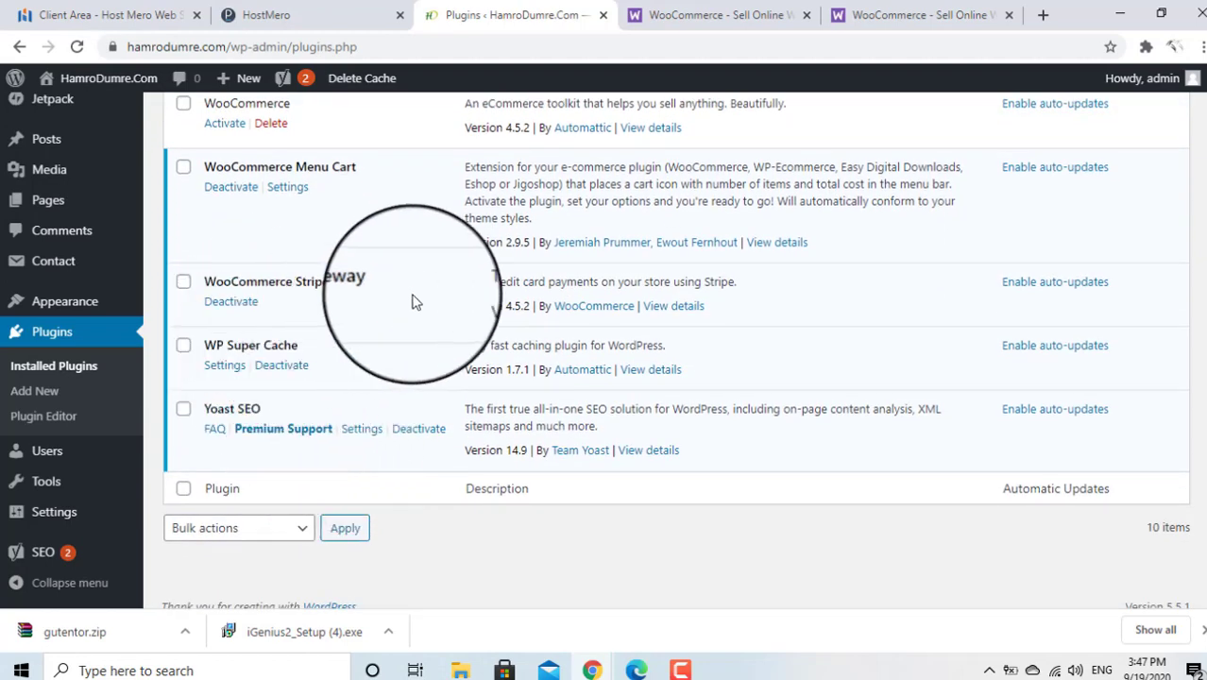
scroll(231, 407, "up", 3)
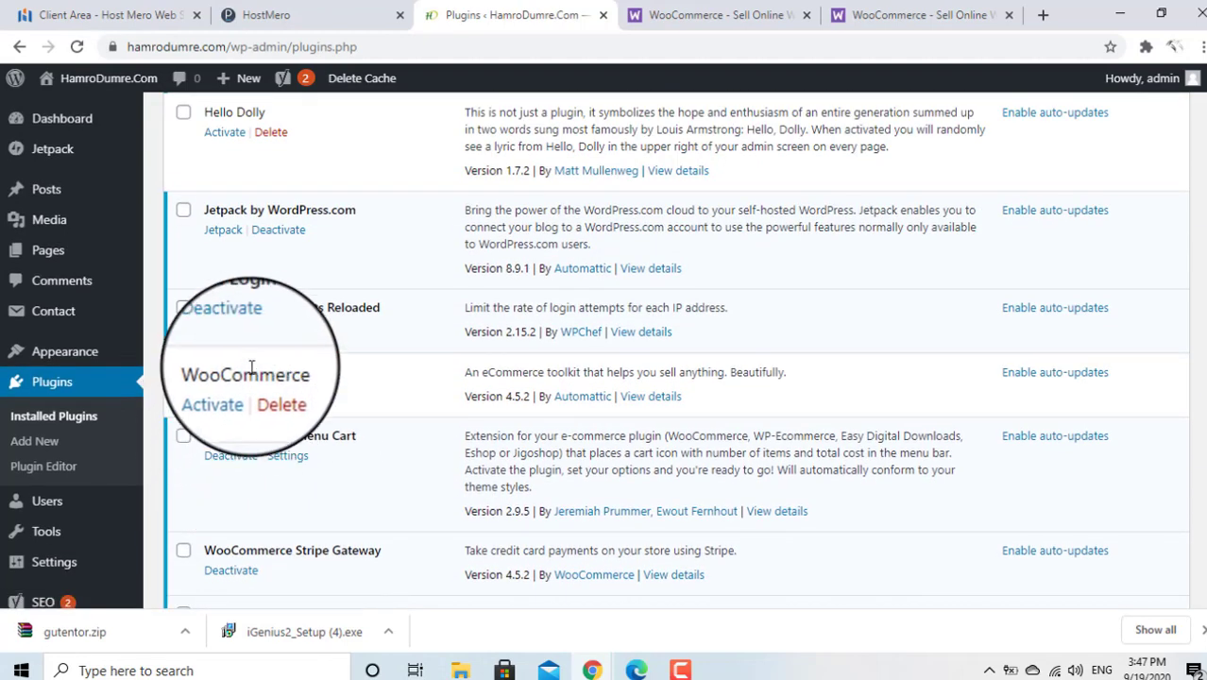
left_click(223, 392)
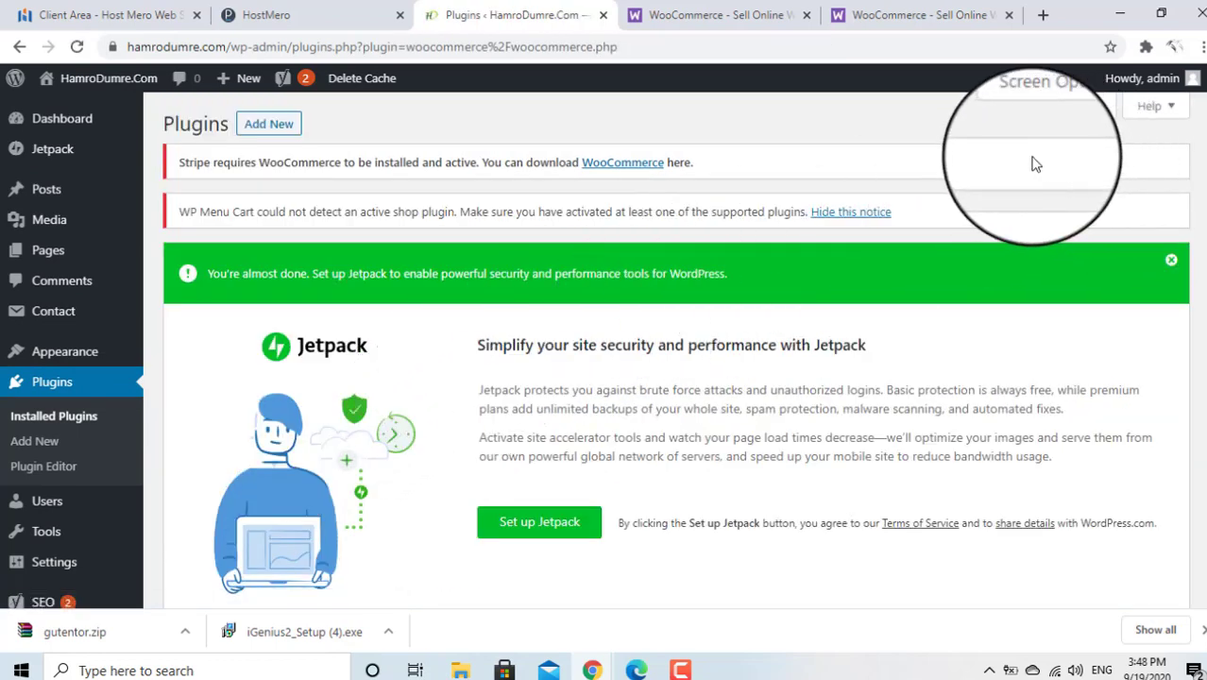
Step: Open the WooCommerce download link from the Stripe notice and close the two older WooCommerce tabs
left_click_drag(269, 163, 492, 162)
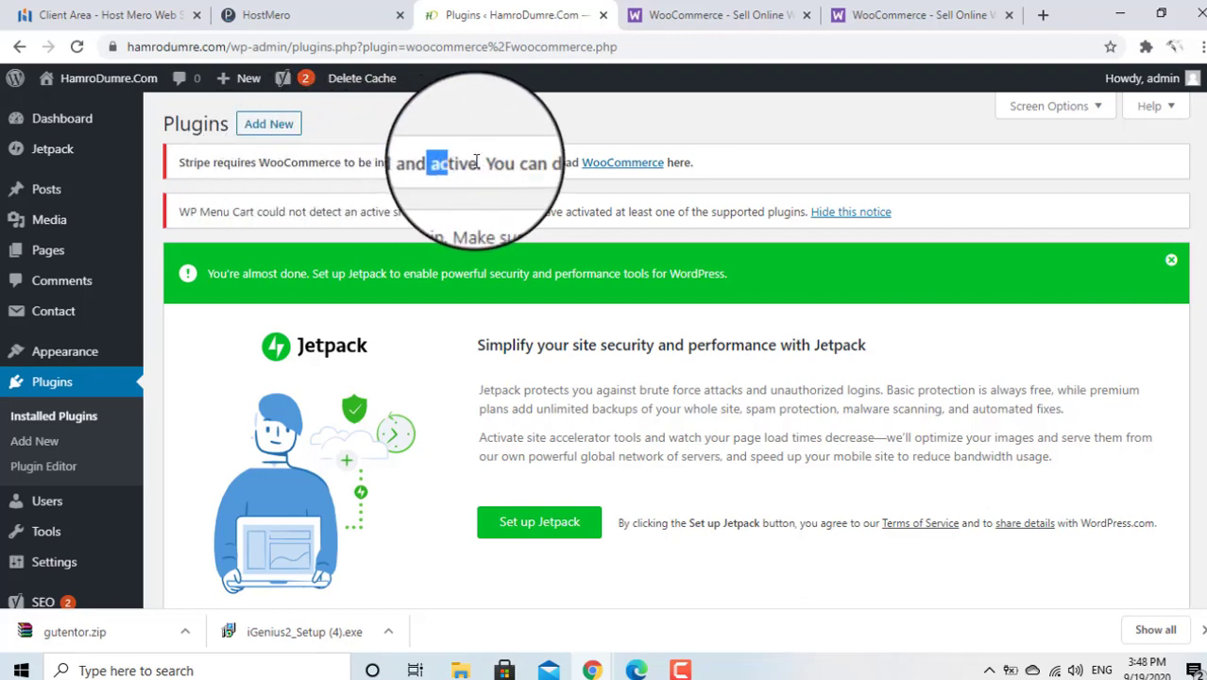
left_click(619, 163)
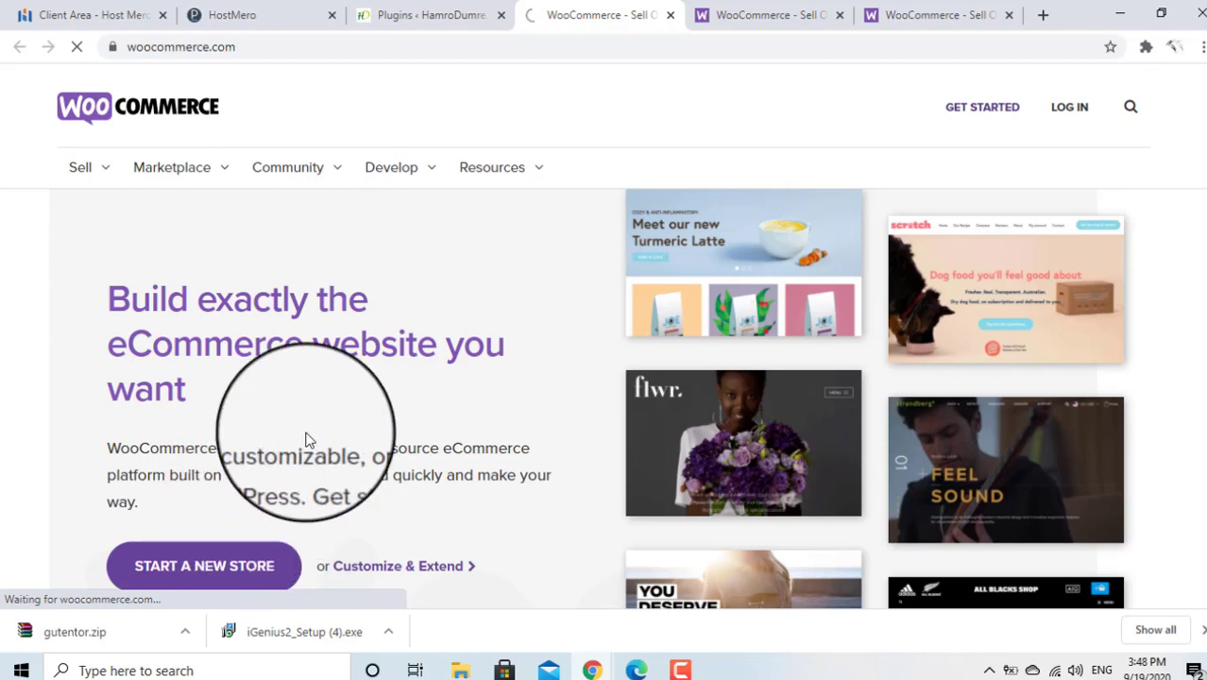
left_click(788, 20)
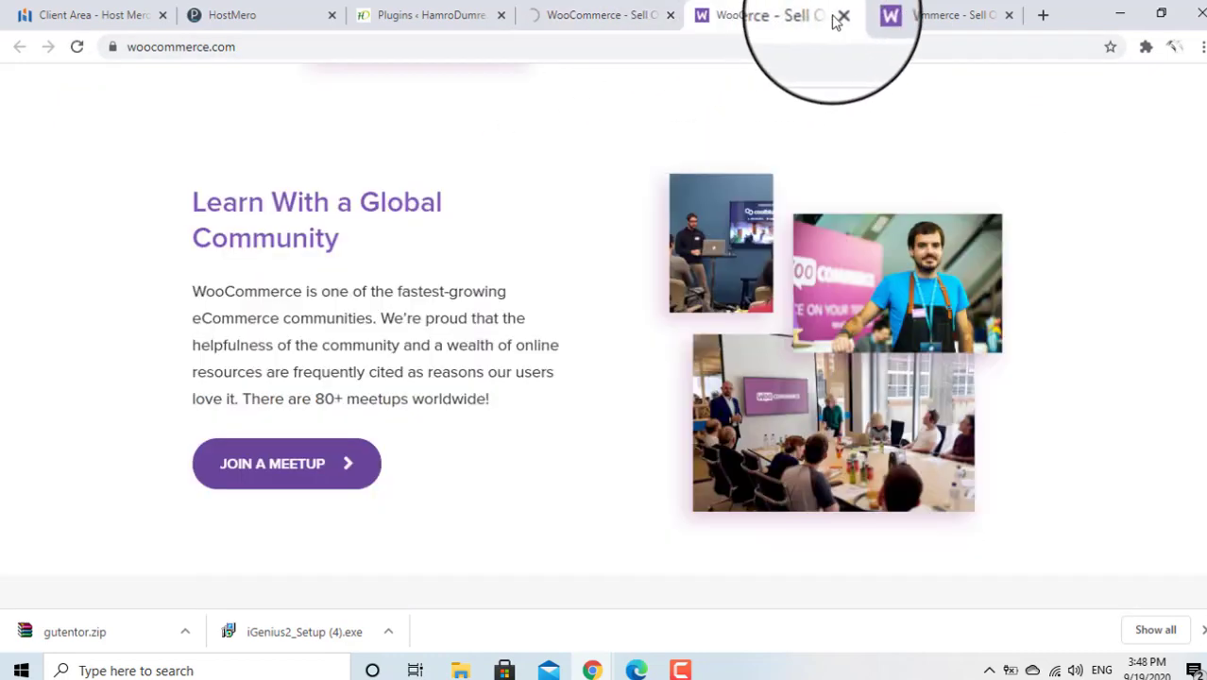
left_click(842, 16)
left_click(840, 17)
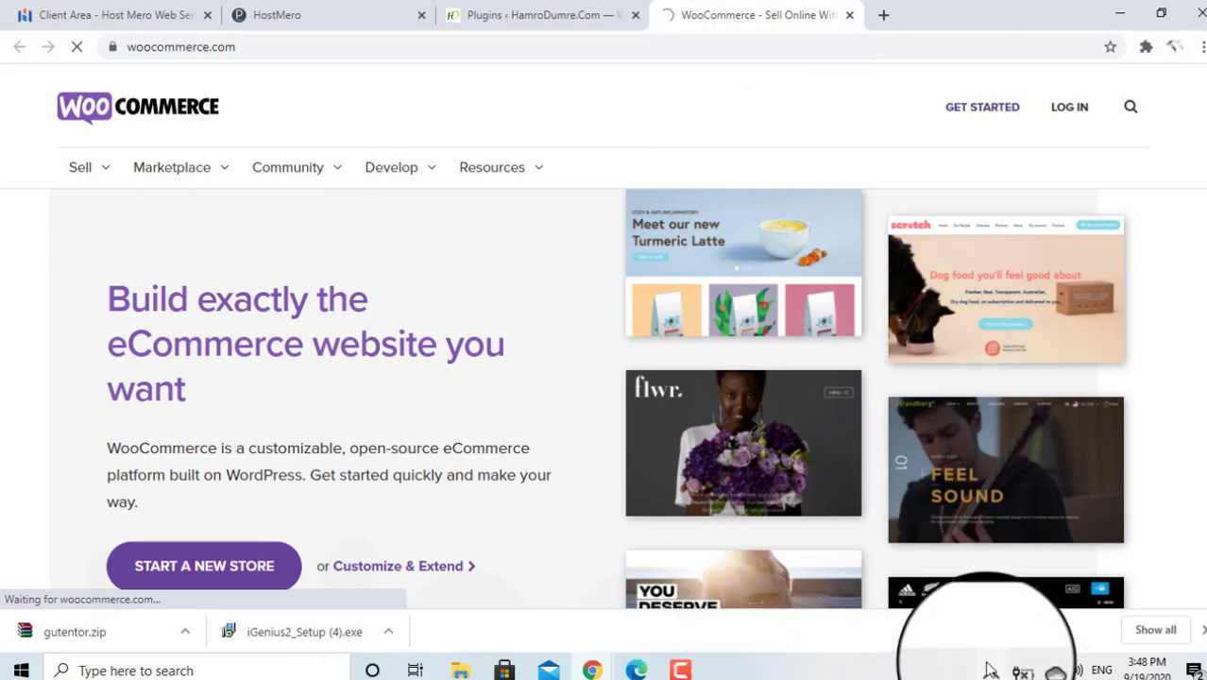
Step: Open hamrodumre.com in a new browser tab and look through its home page down to the footer
left_click(889, 11)
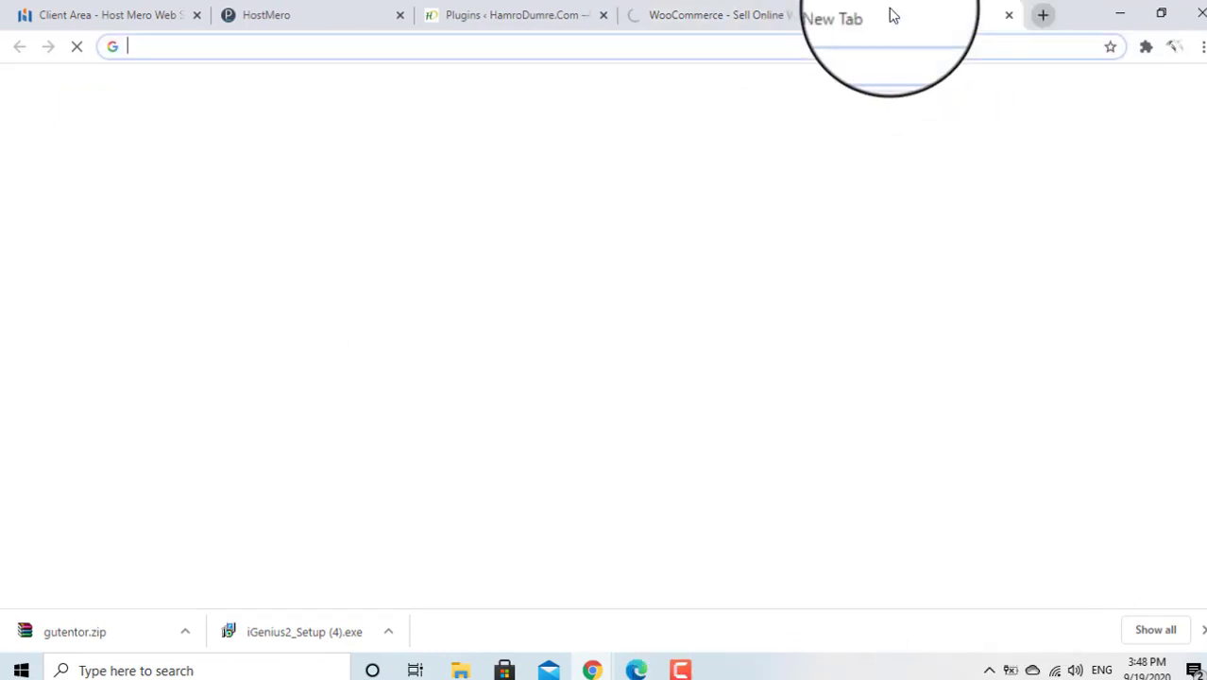
type("ham")
key("Return")
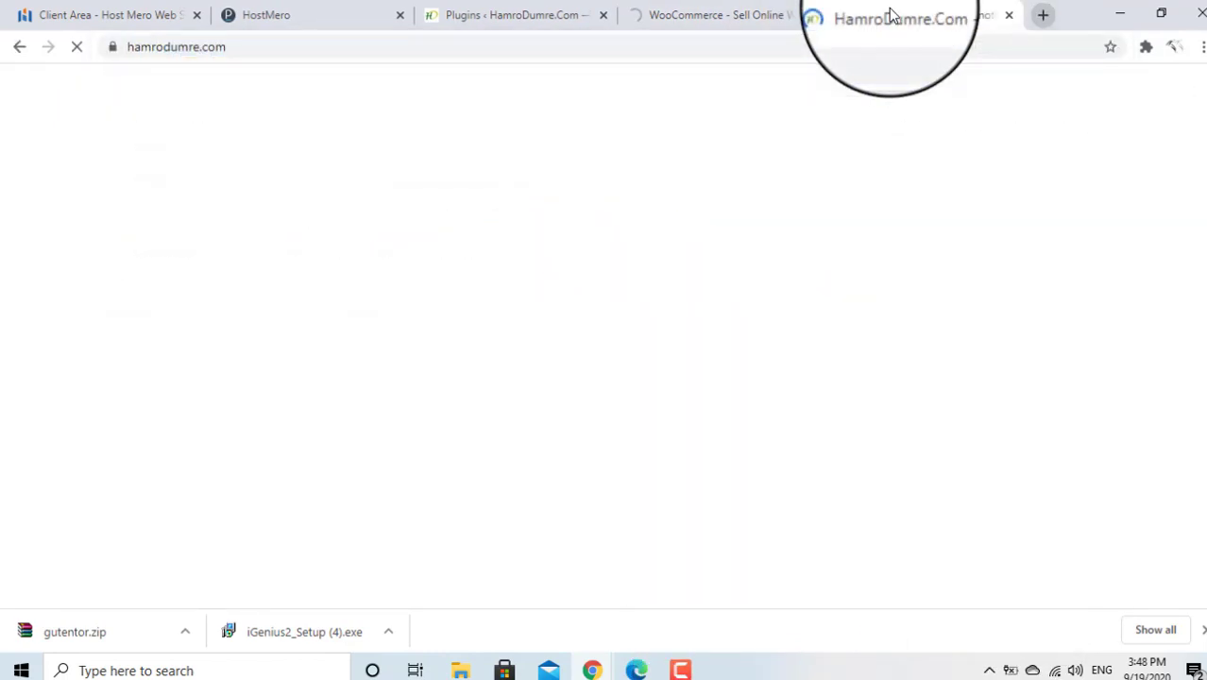
scroll(538, 307, "down", 15)
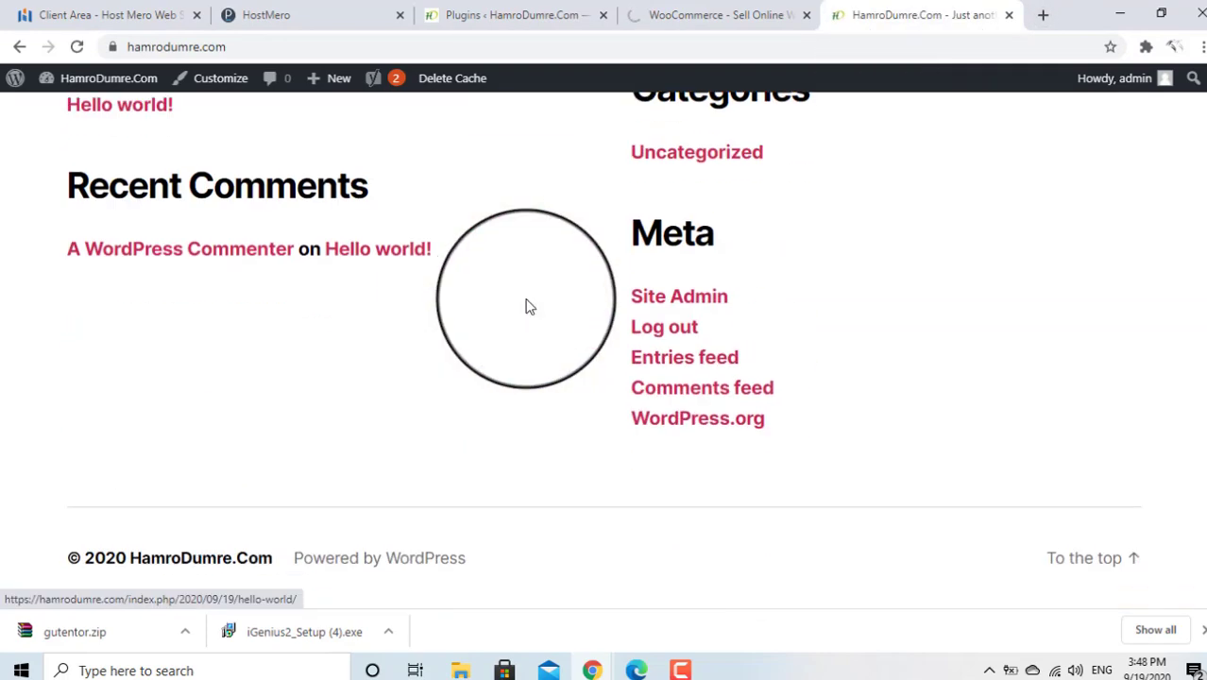
scroll(526, 303, "up", 15)
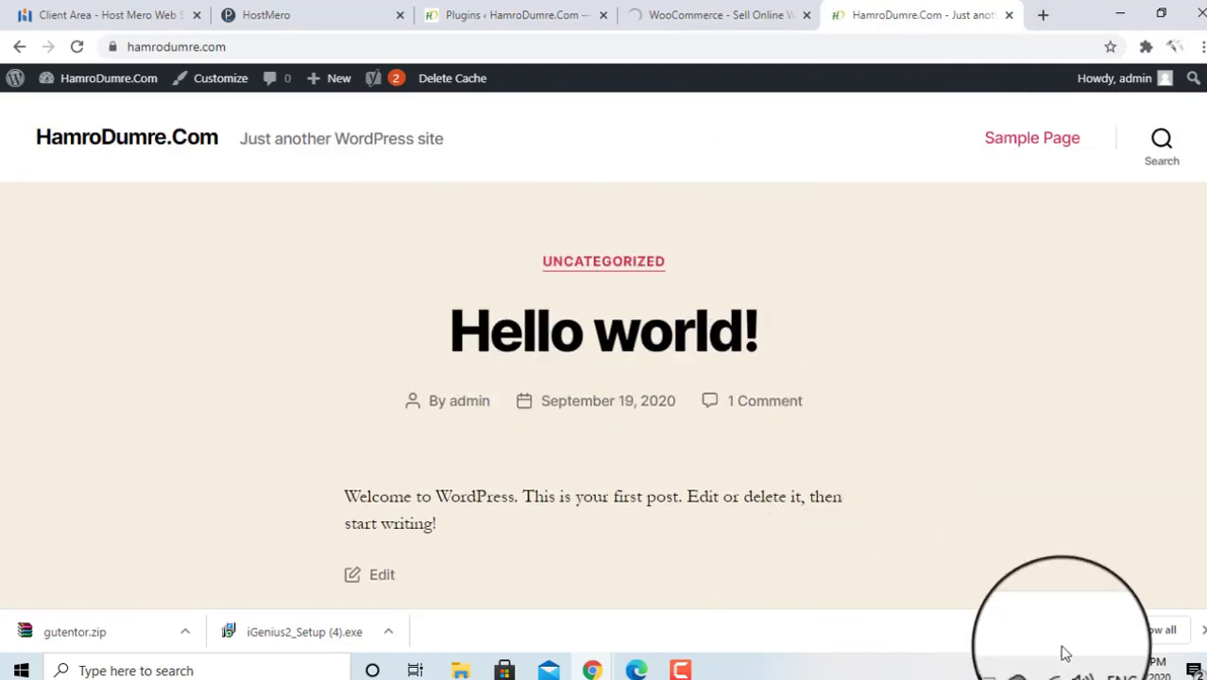
left_click(680, 669)
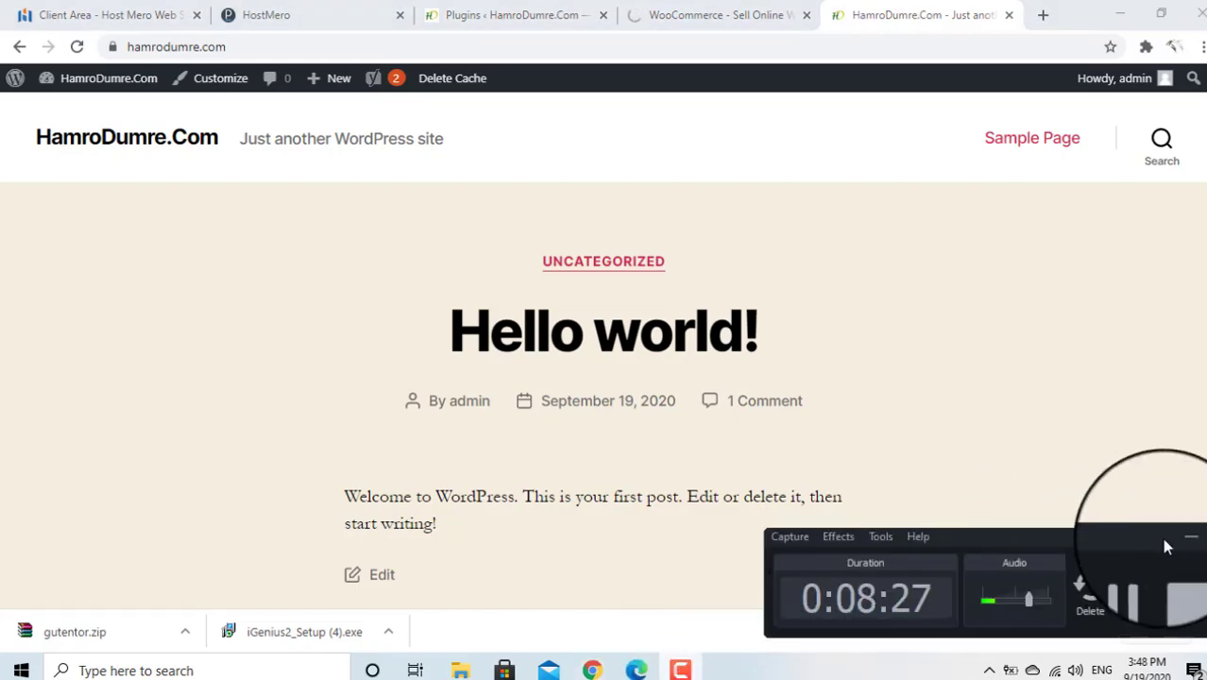